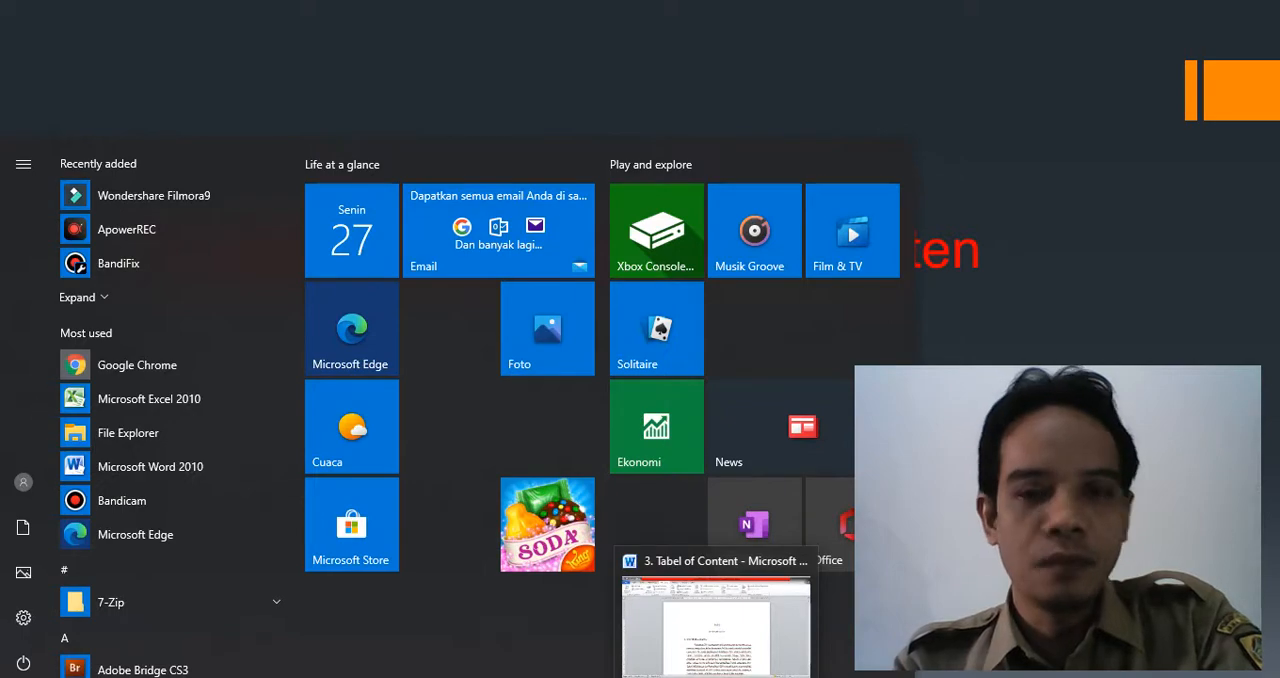
- Switch to the Word document "3. Tabel of Content" and check the table-of-contents level of the BAB I PENDAHULUAN heading
click(716, 620)
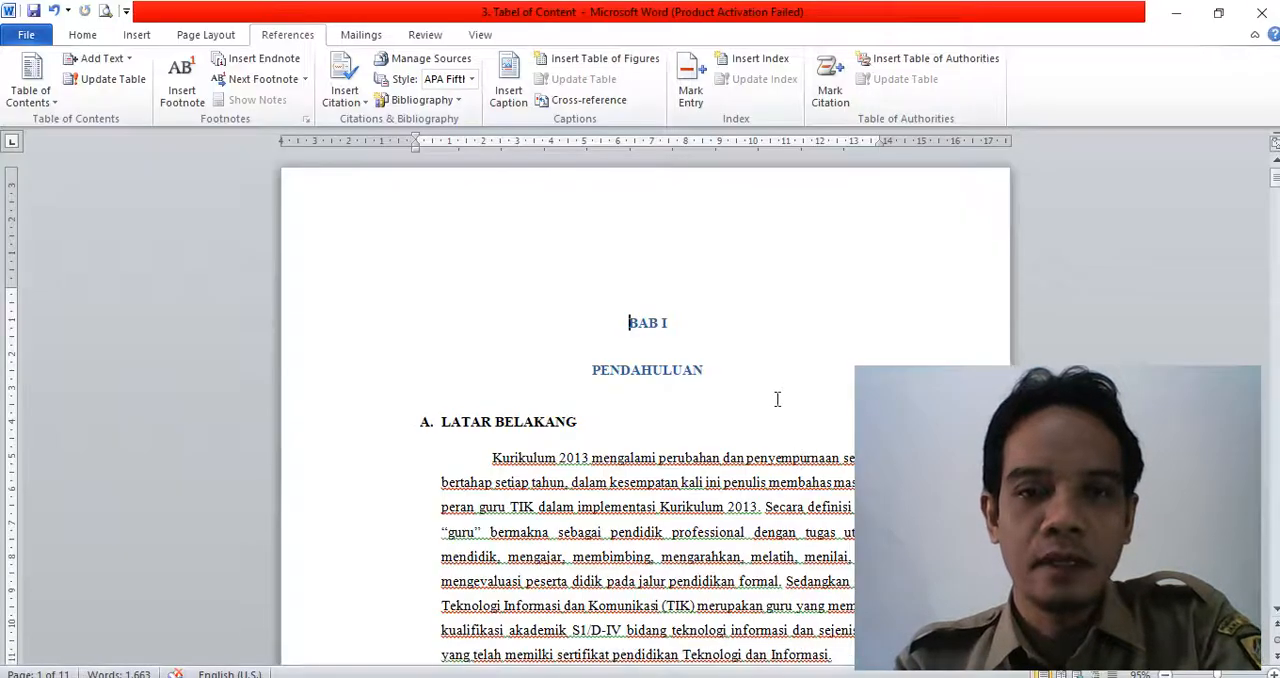
scroll(776, 397, down, 15)
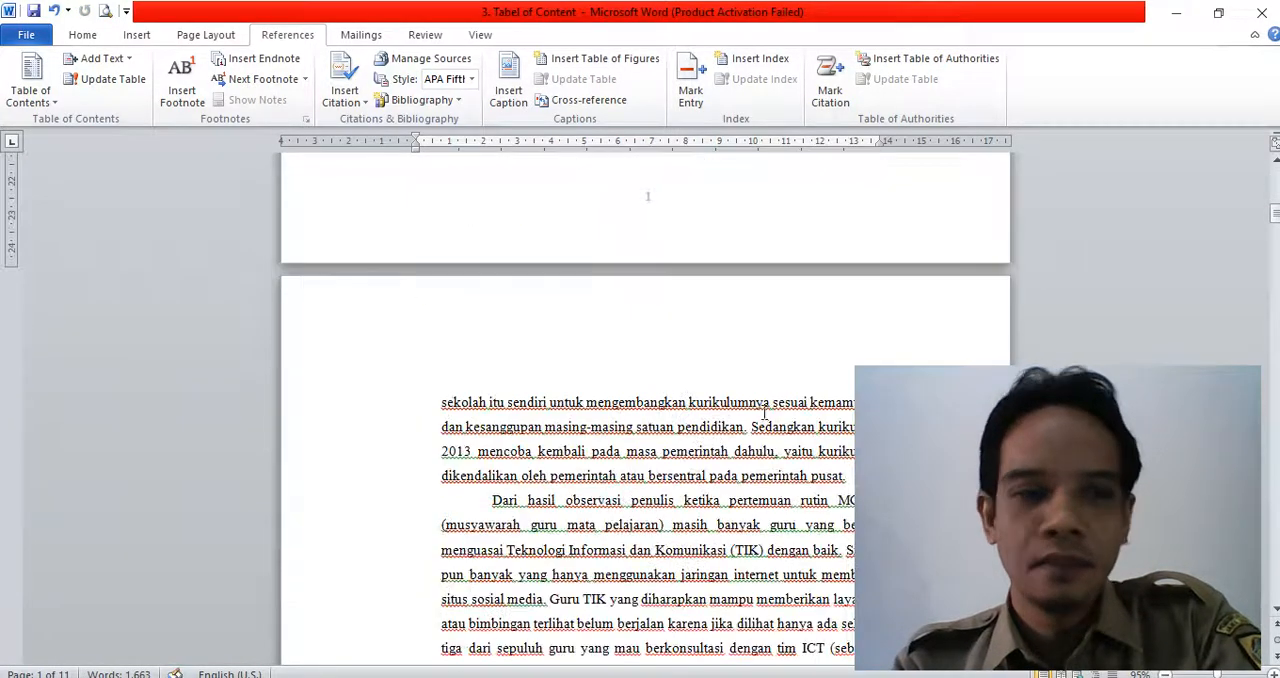
scroll(762, 420, up, 3)
scroll(762, 420, up, 12)
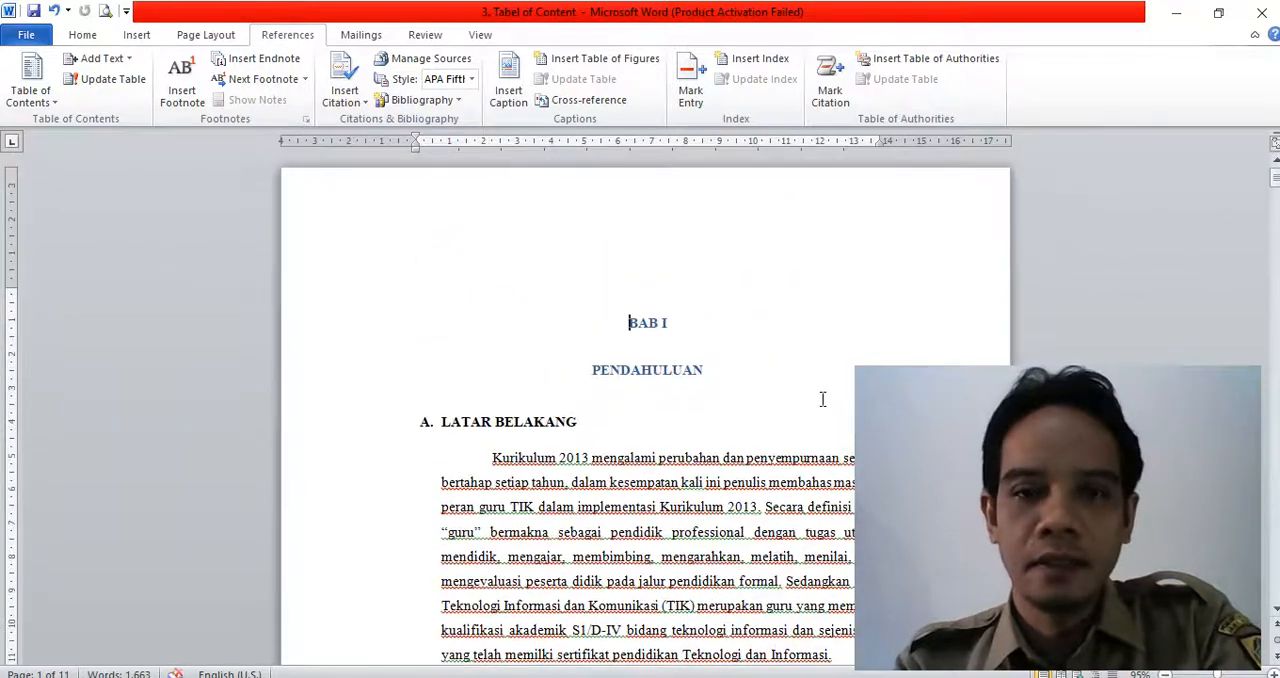
scroll(801, 398, down, 5)
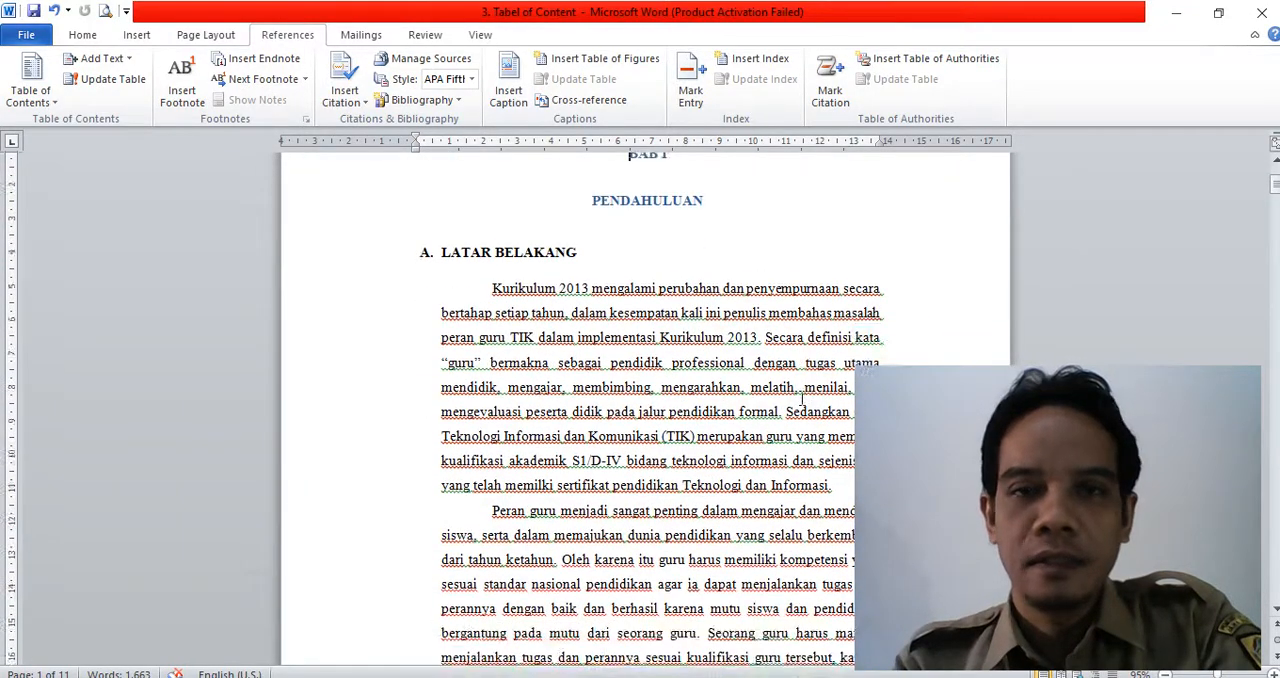
scroll(801, 398, up, 5)
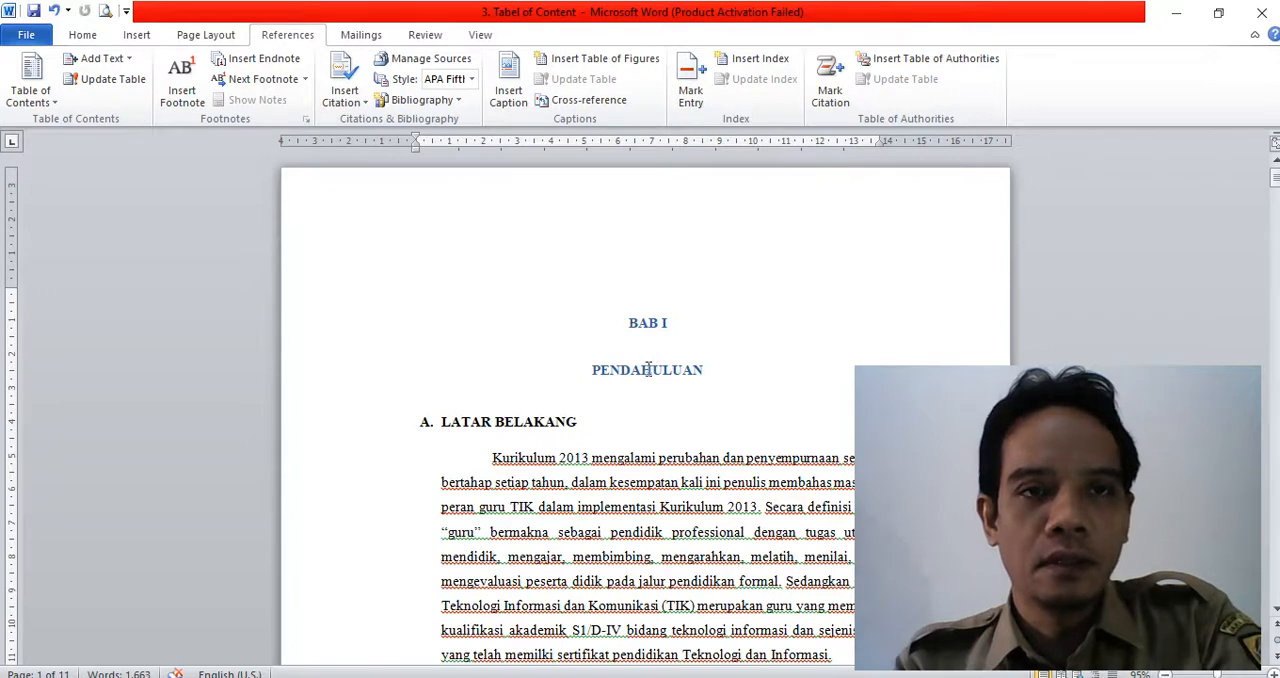
drag(618, 322, 703, 343)
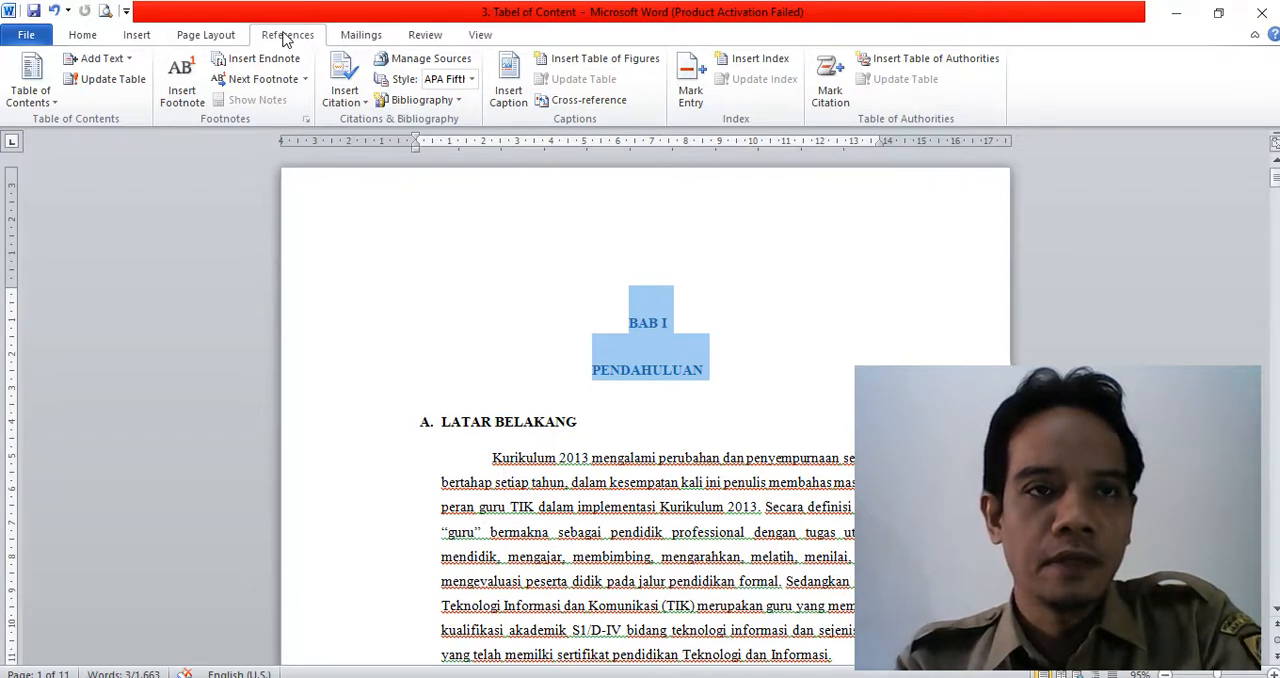
click(120, 59)
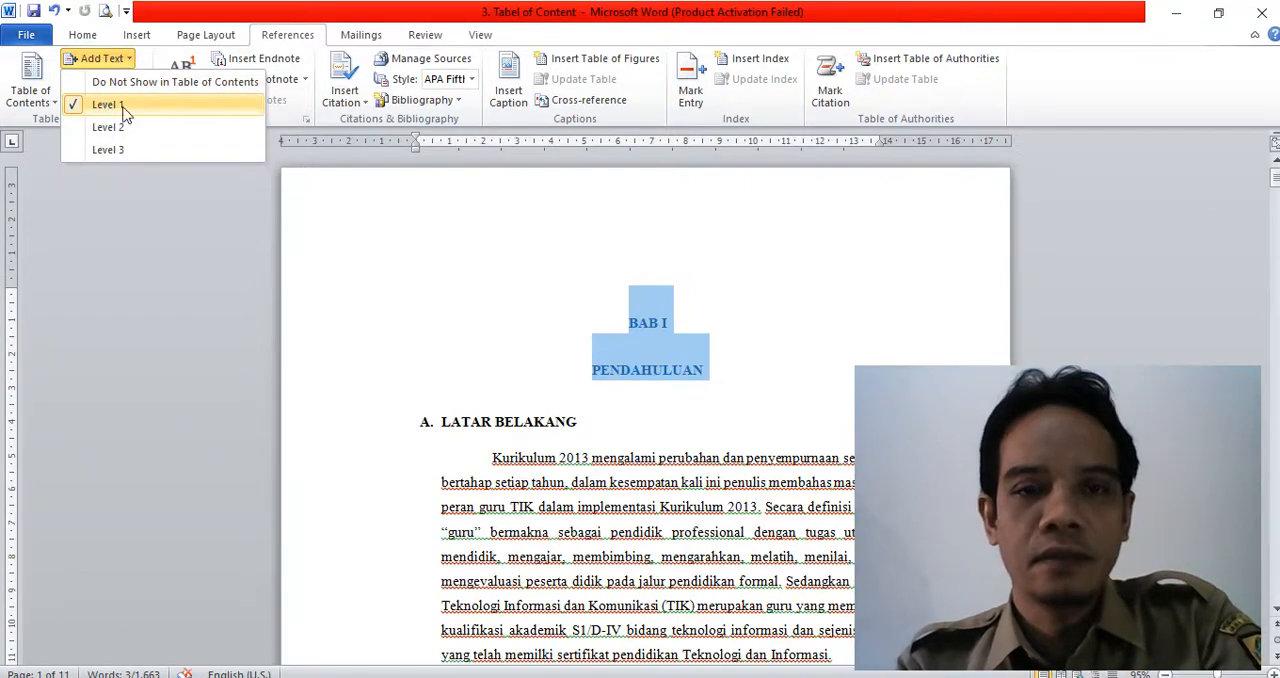
click(374, 447)
- Check which table-of-contents level is assigned to the subheading A. LATAR BELAKANG
click(379, 440)
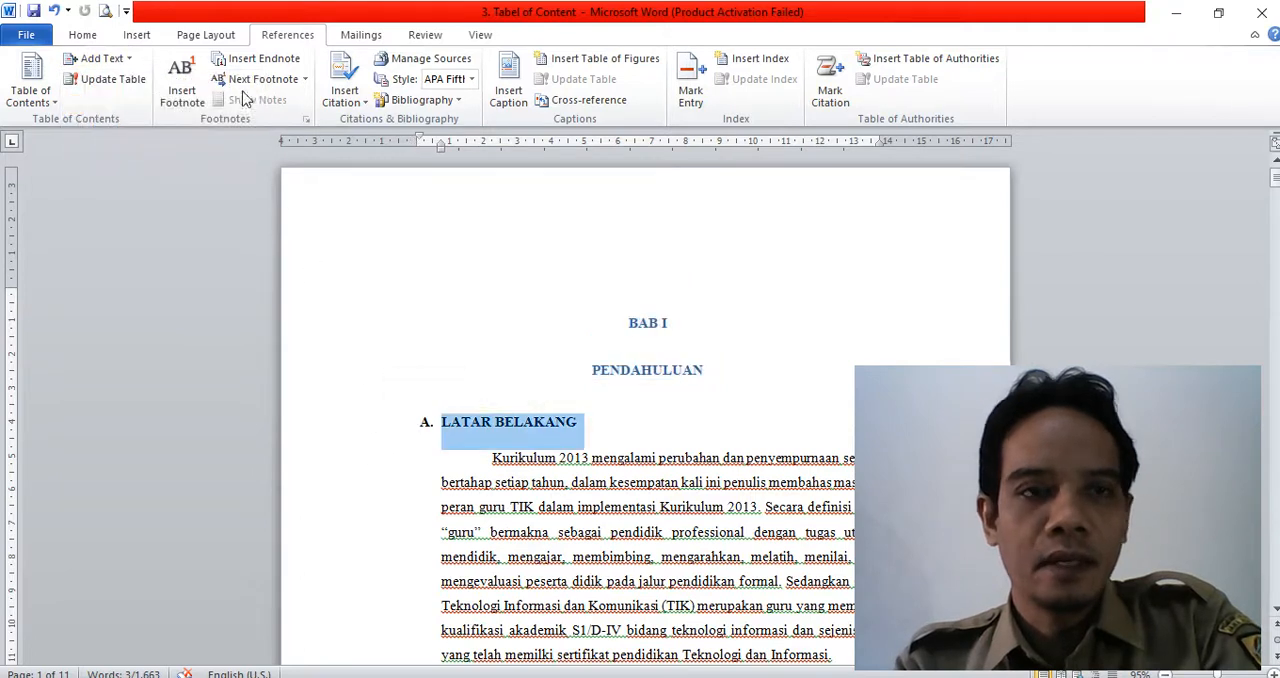
click(118, 58)
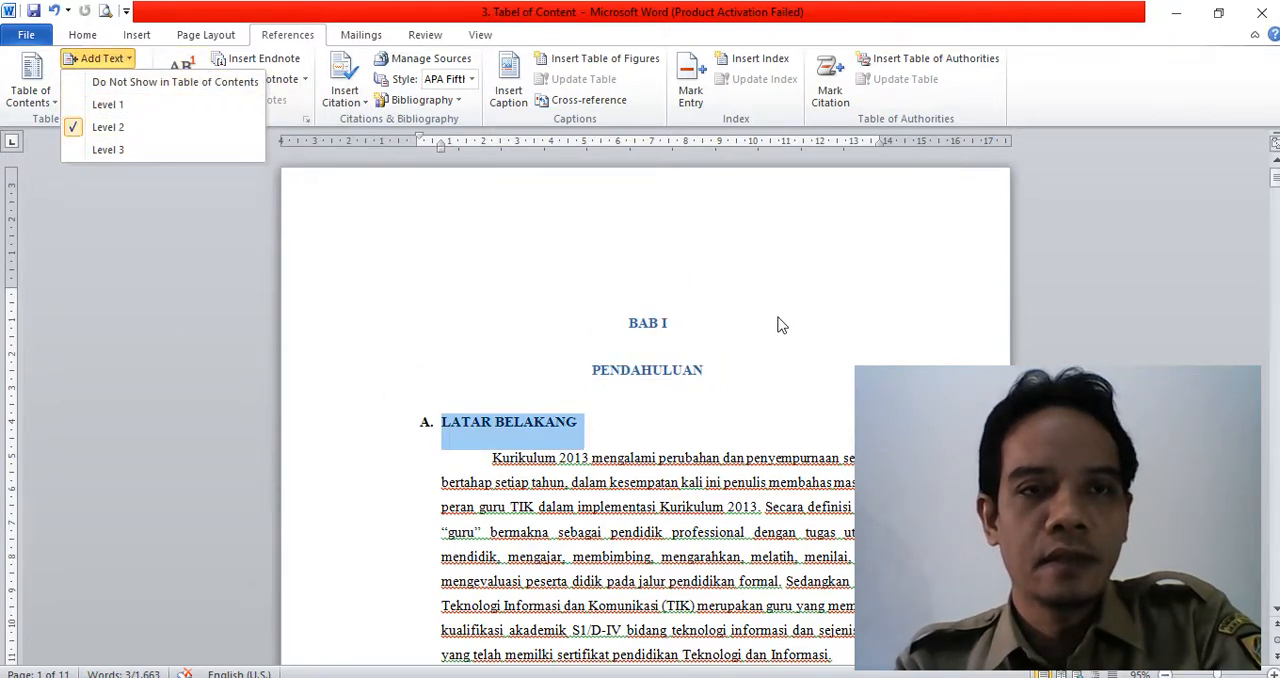
click(789, 397)
click(769, 445)
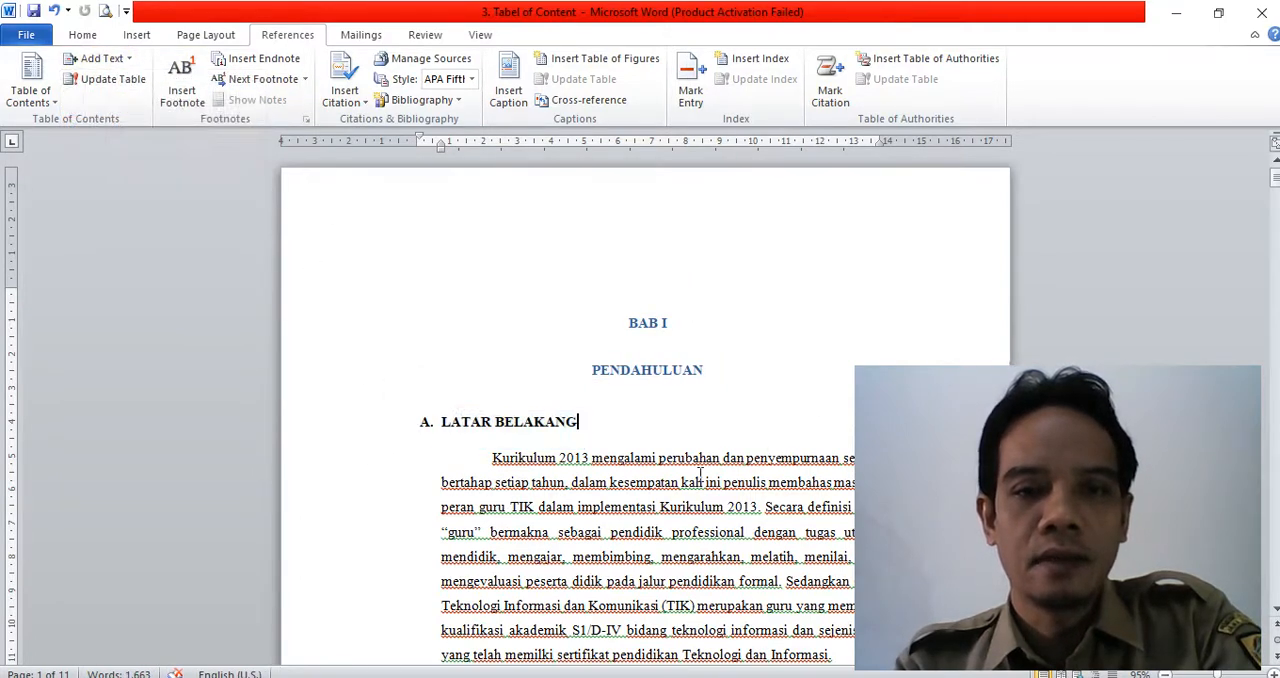
- Find the subheading B. RUMUSAN MASALAH and check its table-of-contents level
scroll(469, 310, down, 3)
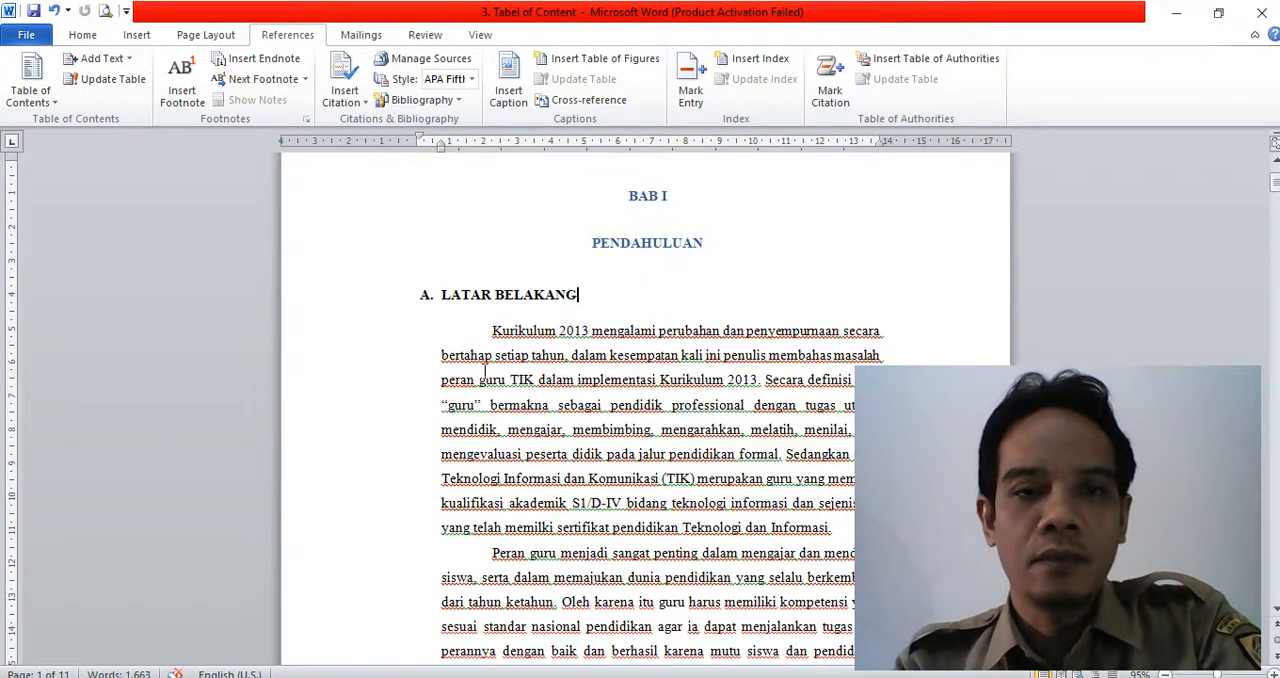
scroll(485, 370, down, 1)
scroll(478, 400, down, 2)
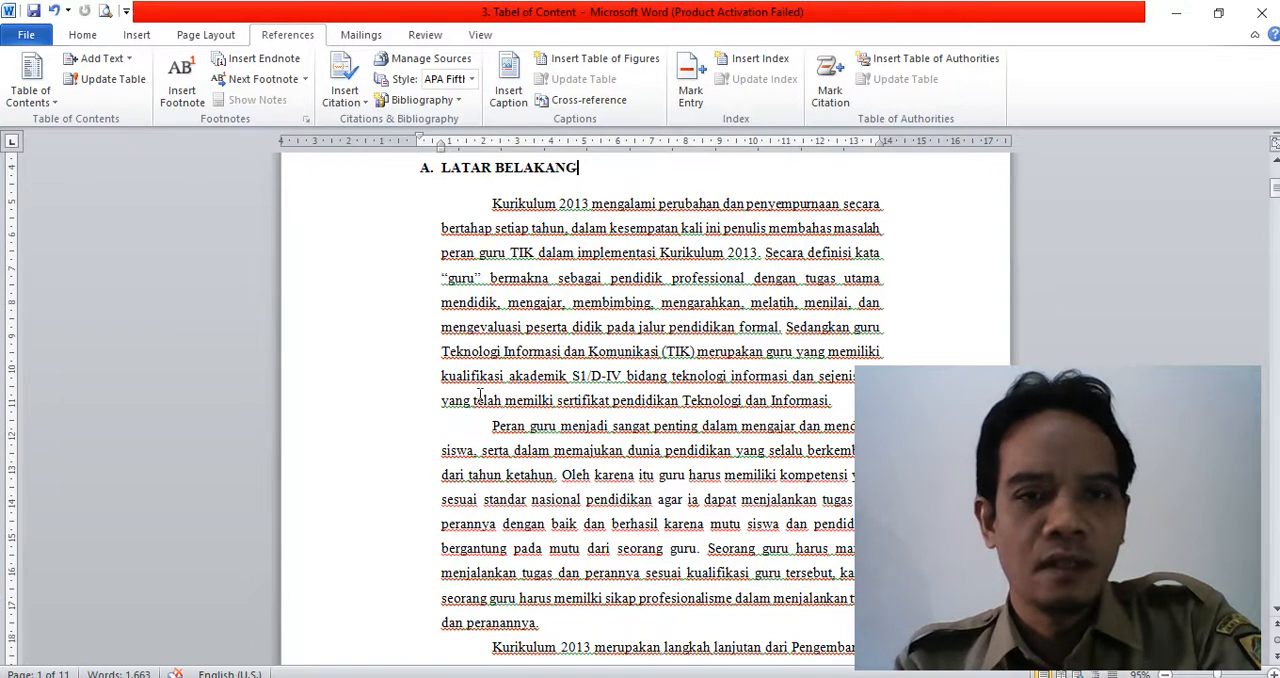
scroll(512, 372, down, 14)
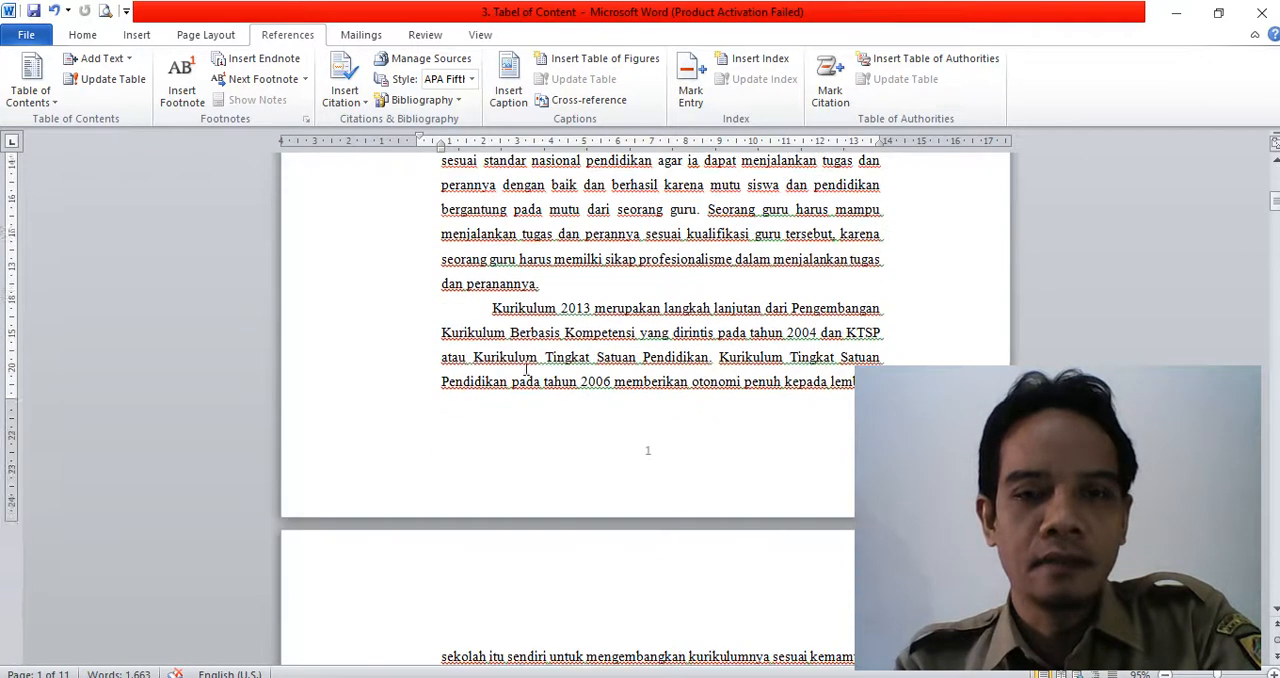
scroll(527, 380, down, 2)
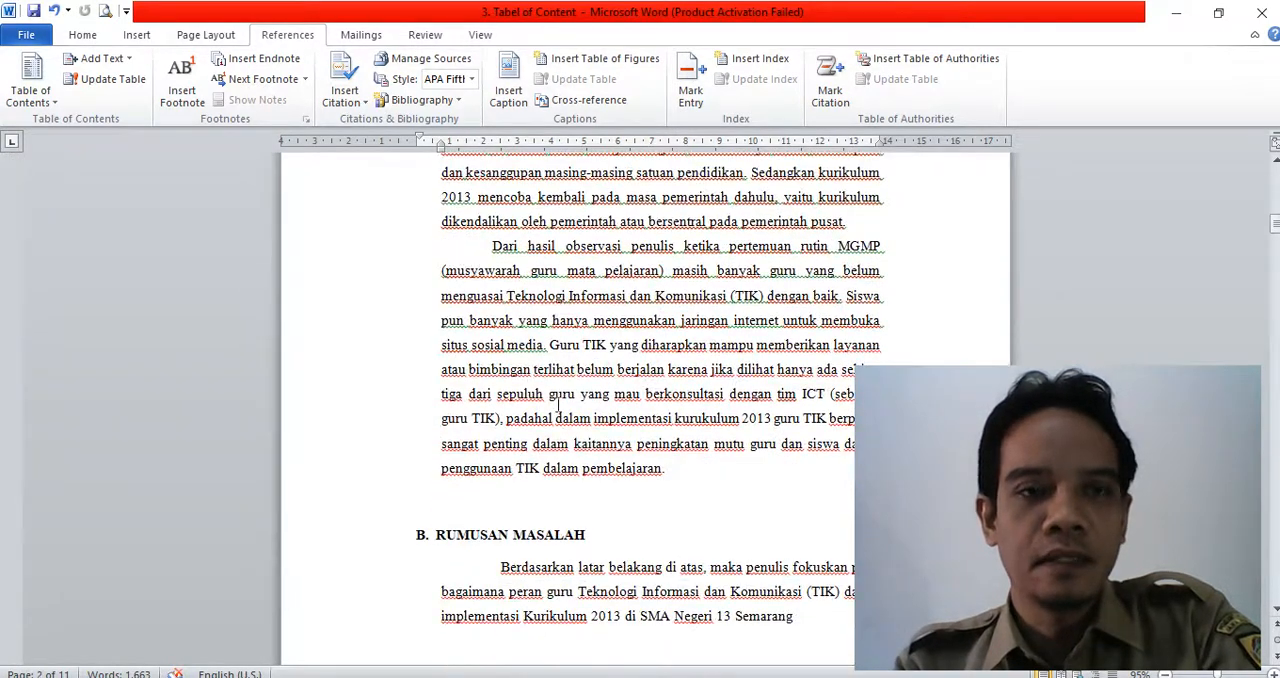
scroll(620, 443, down, 3)
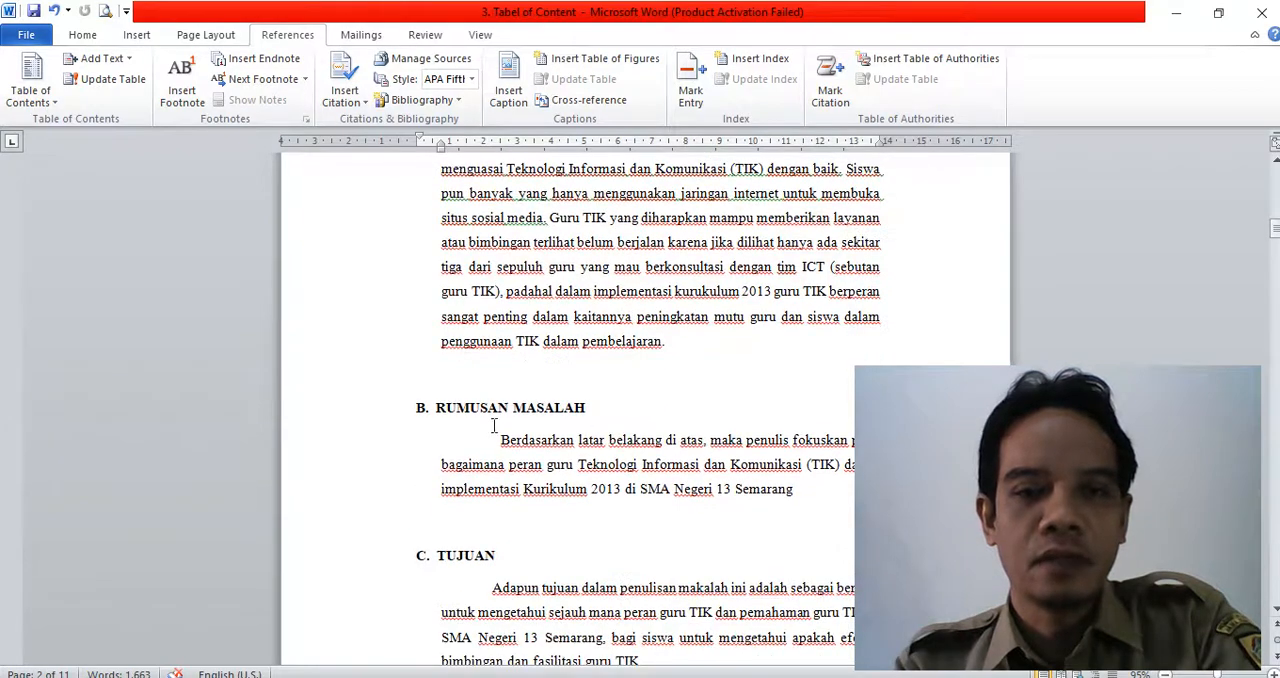
scroll(626, 404, up, 12)
scroll(649, 406, down, 11)
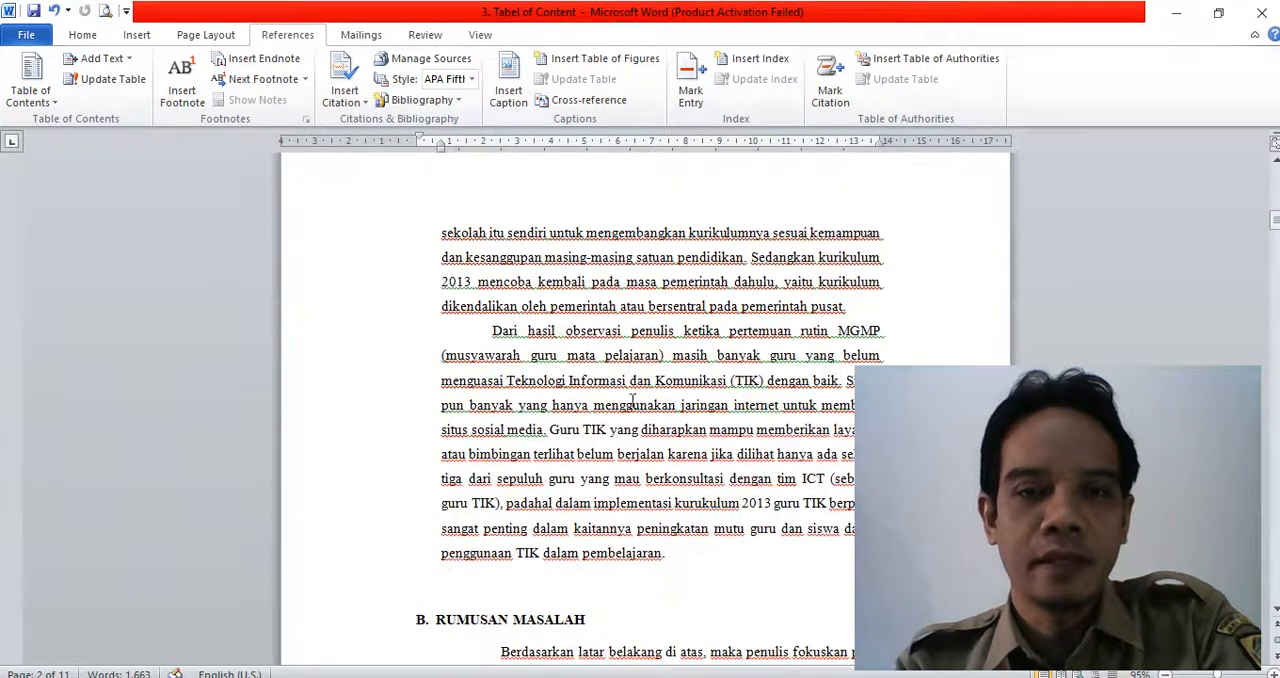
click(371, 462)
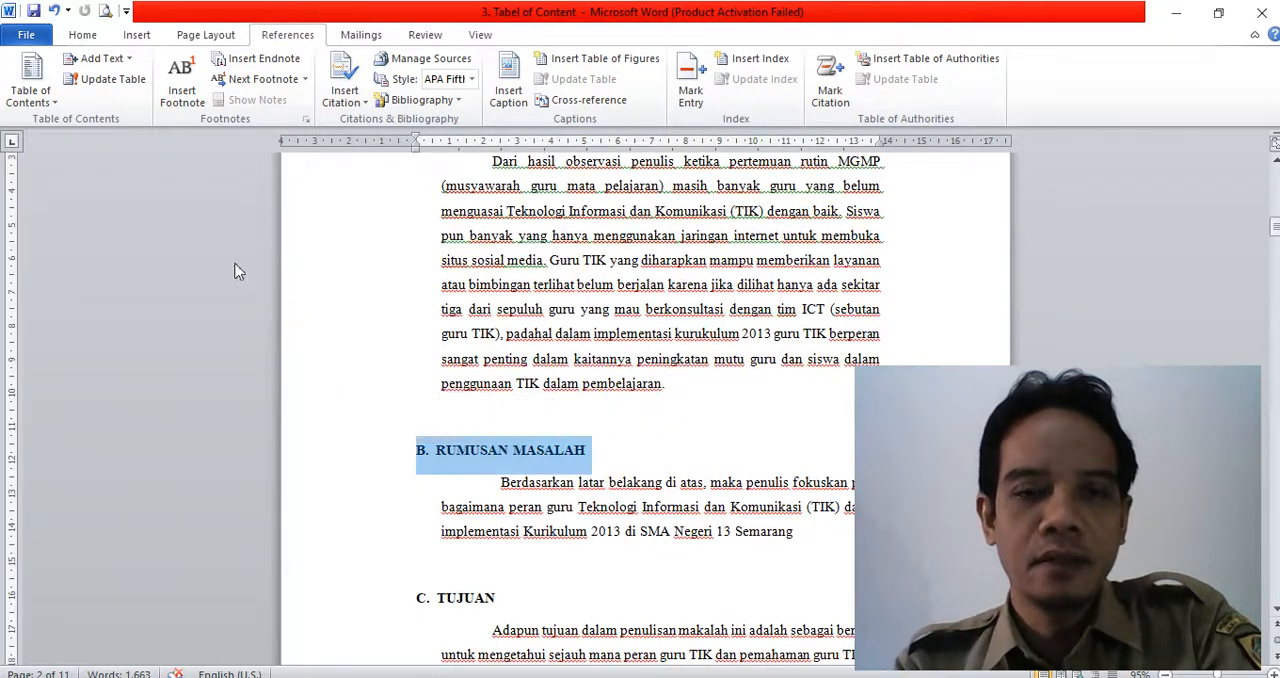
click(97, 60)
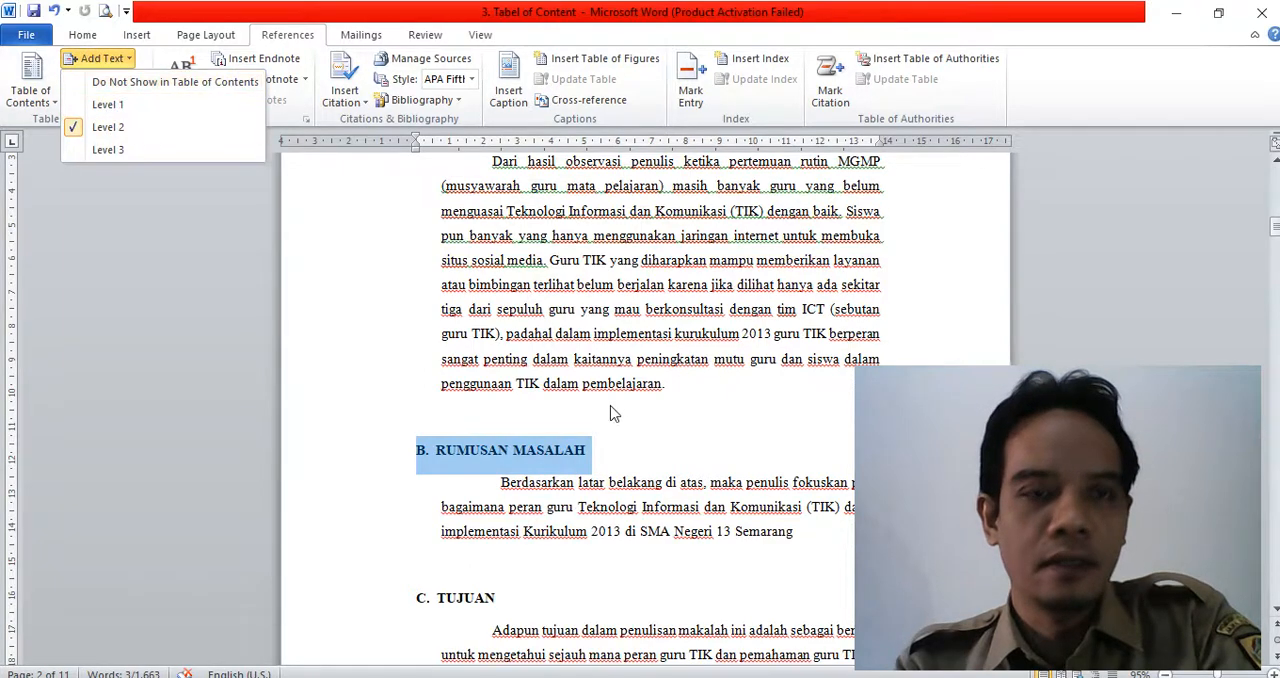
- Select the subheading C. TUJUAN, and assign table-of-contents Level 2 to the subheading D. MANFAAT
scroll(520, 422, down, 4)
click(385, 428)
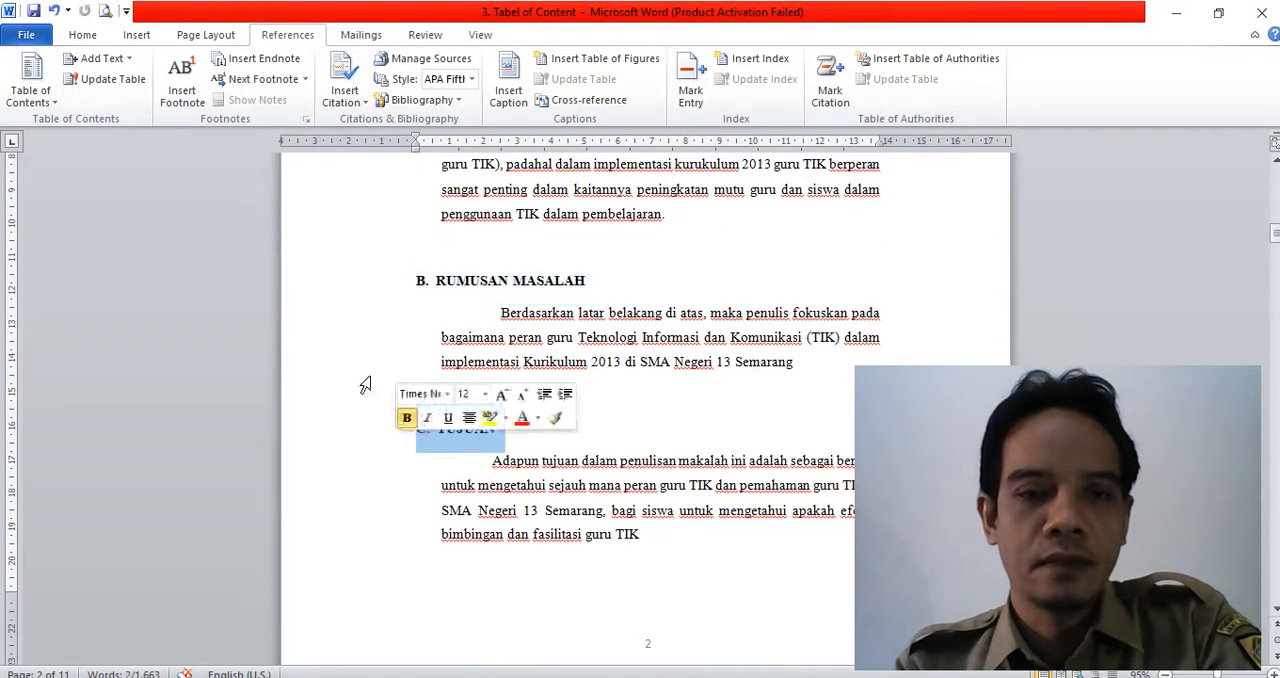
scroll(826, 478, down, 12)
scroll(823, 474, down, 5)
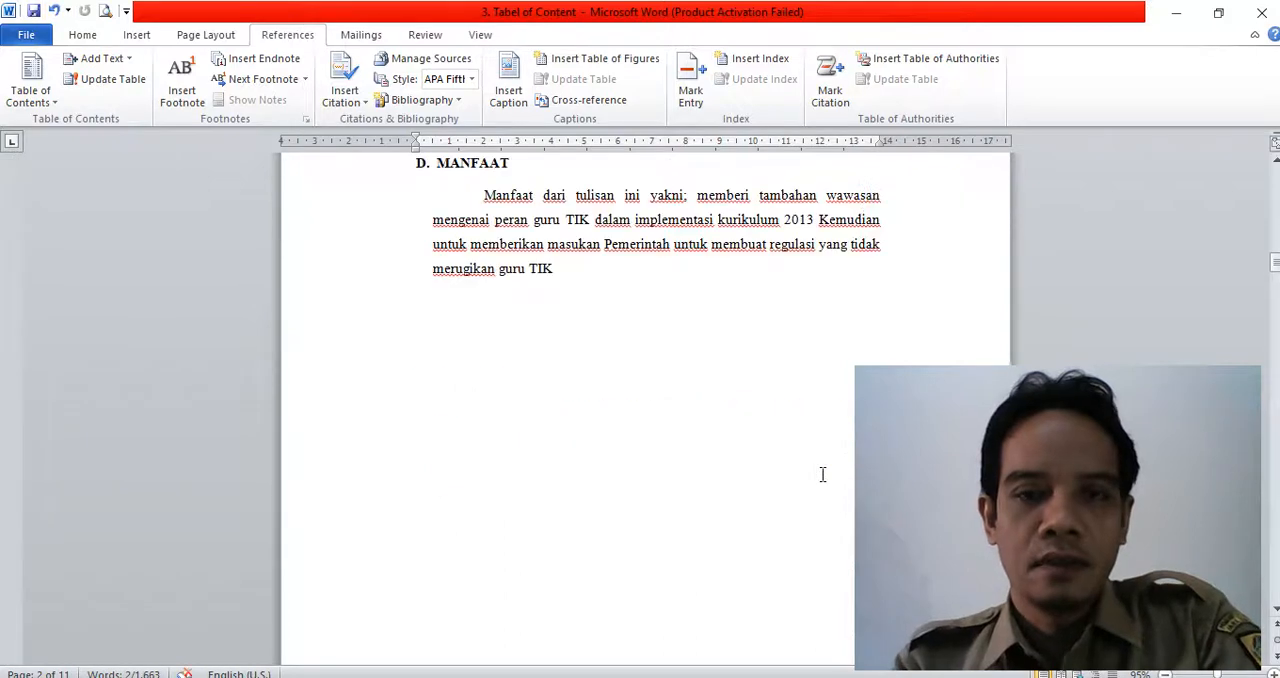
scroll(823, 474, up, 4)
click(390, 332)
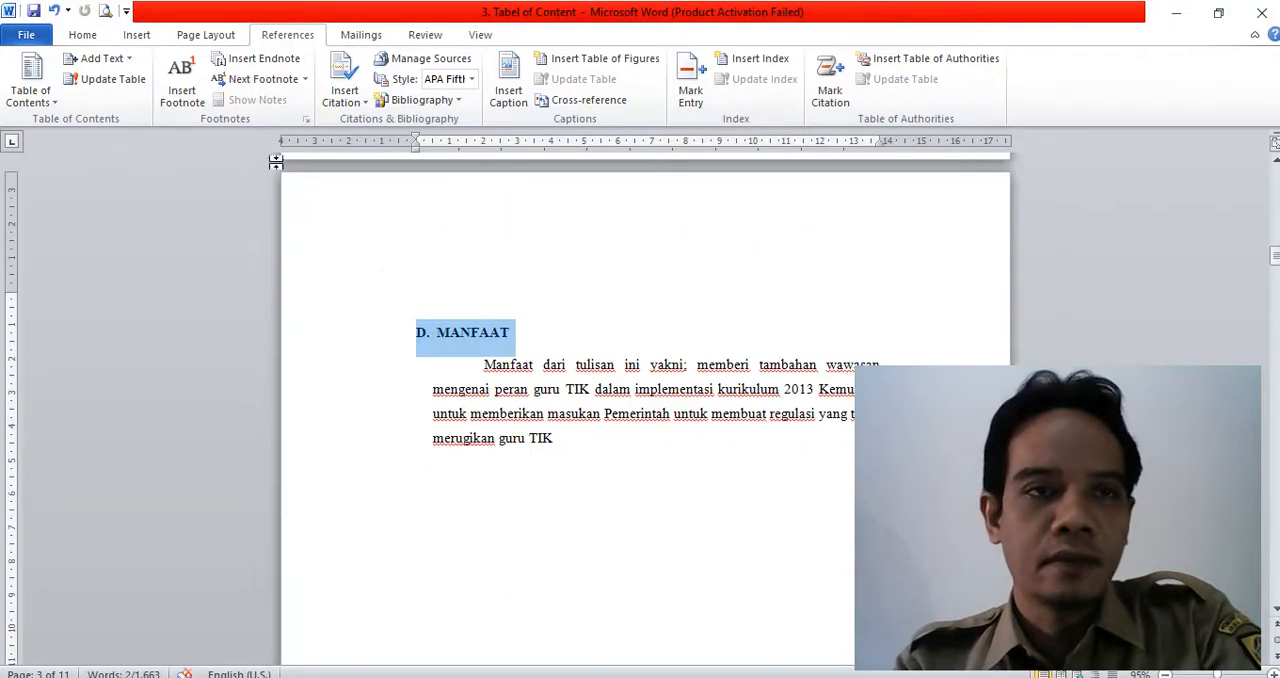
click(99, 58)
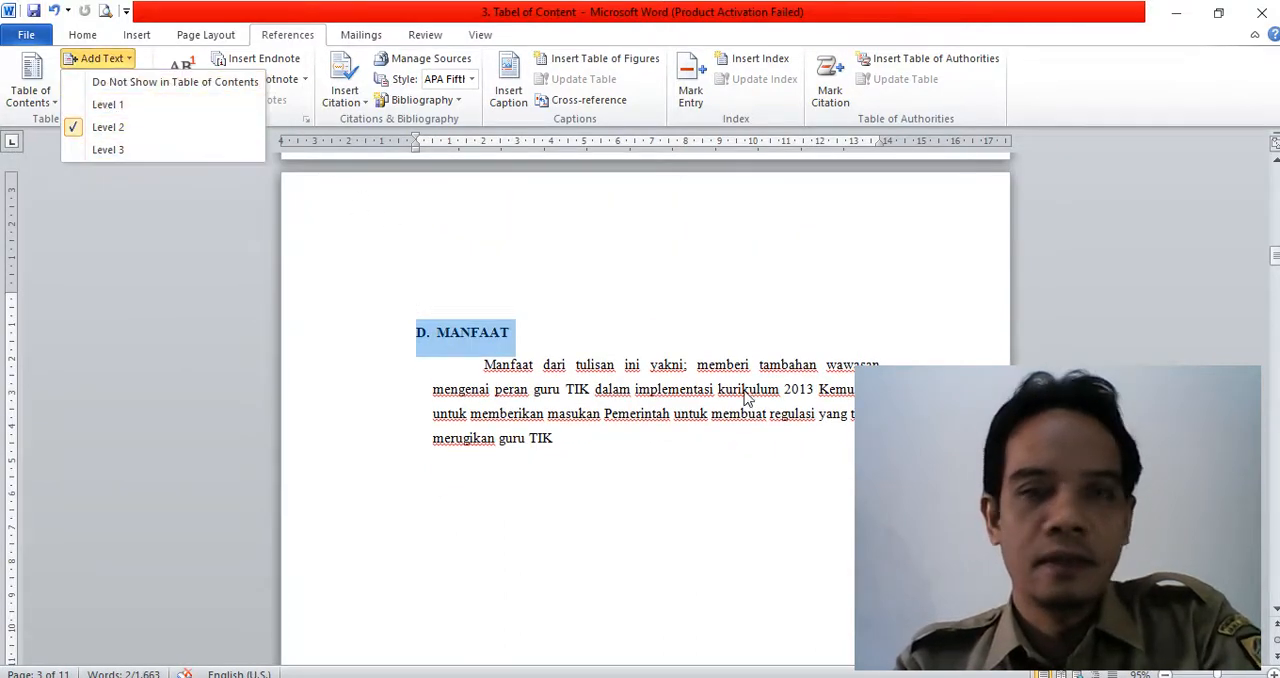
click(105, 128)
- Select the chapter title BAB II TINJAUAN PUSTAKA and check its table-of-contents level
scroll(729, 394, down, 8)
scroll(703, 395, down, 1)
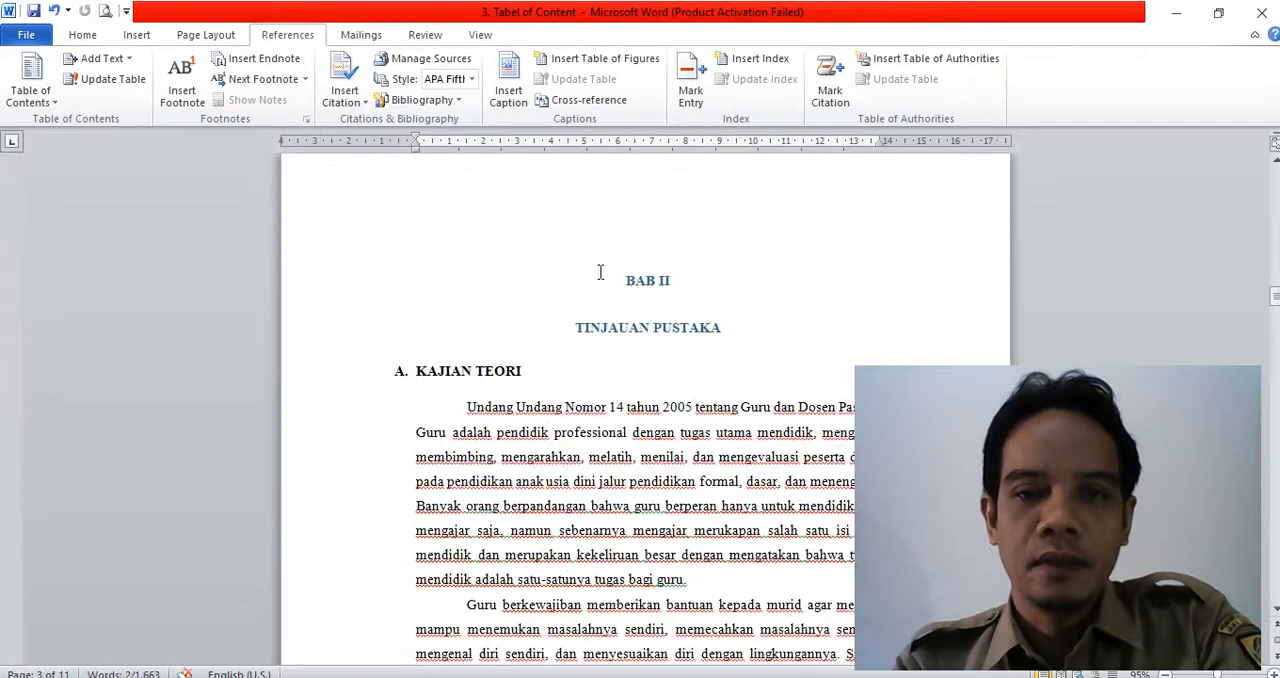
drag(600, 277, 737, 326)
click(104, 58)
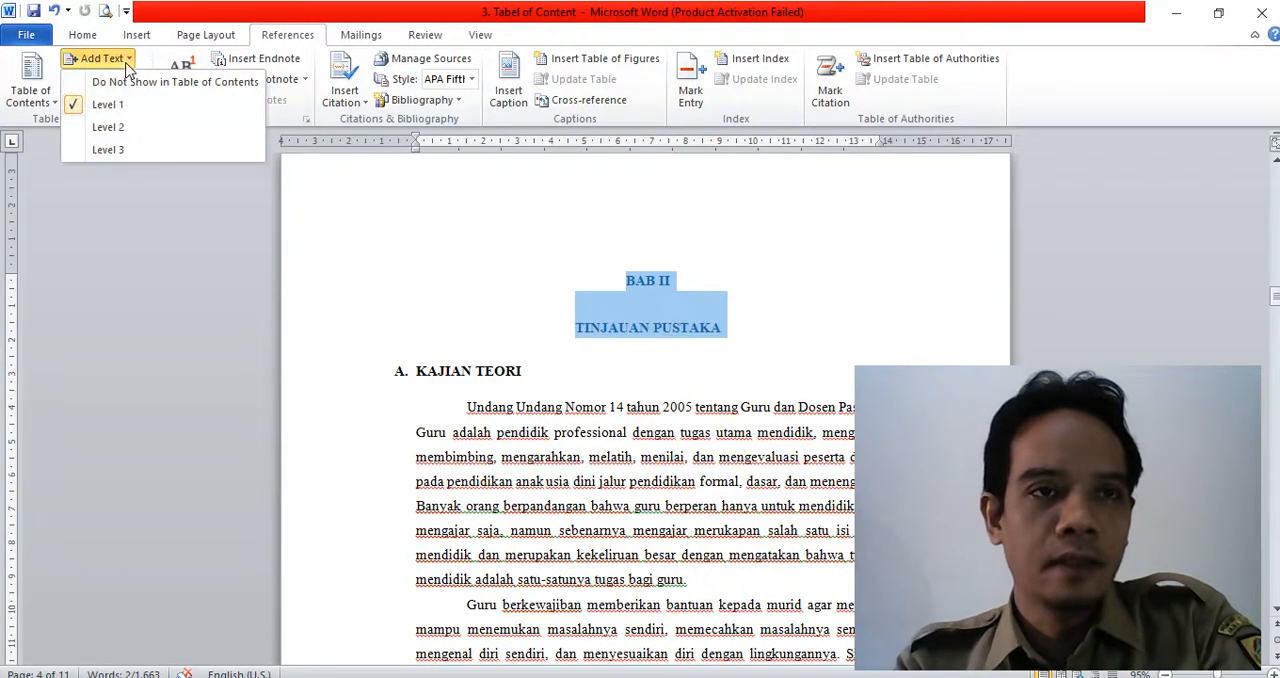
click(366, 387)
- Assign table-of-contents Level 2 to the subheading A. KAJIAN TEORI
click(363, 382)
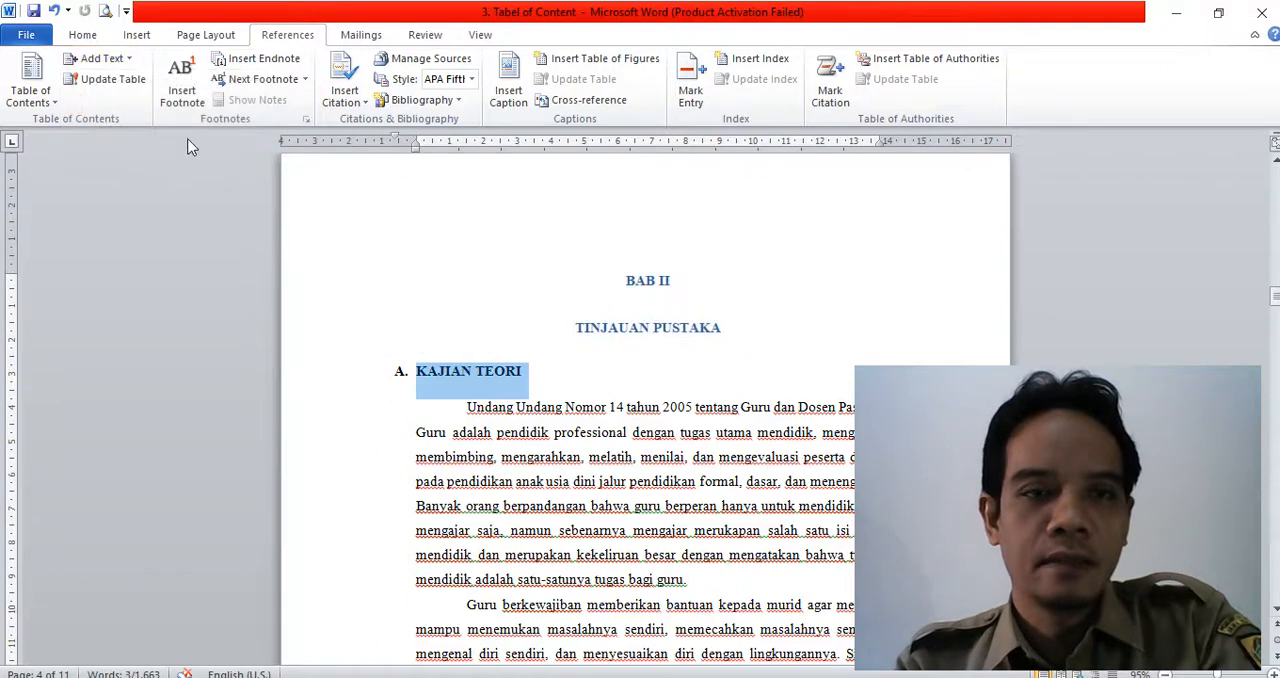
click(101, 58)
click(108, 127)
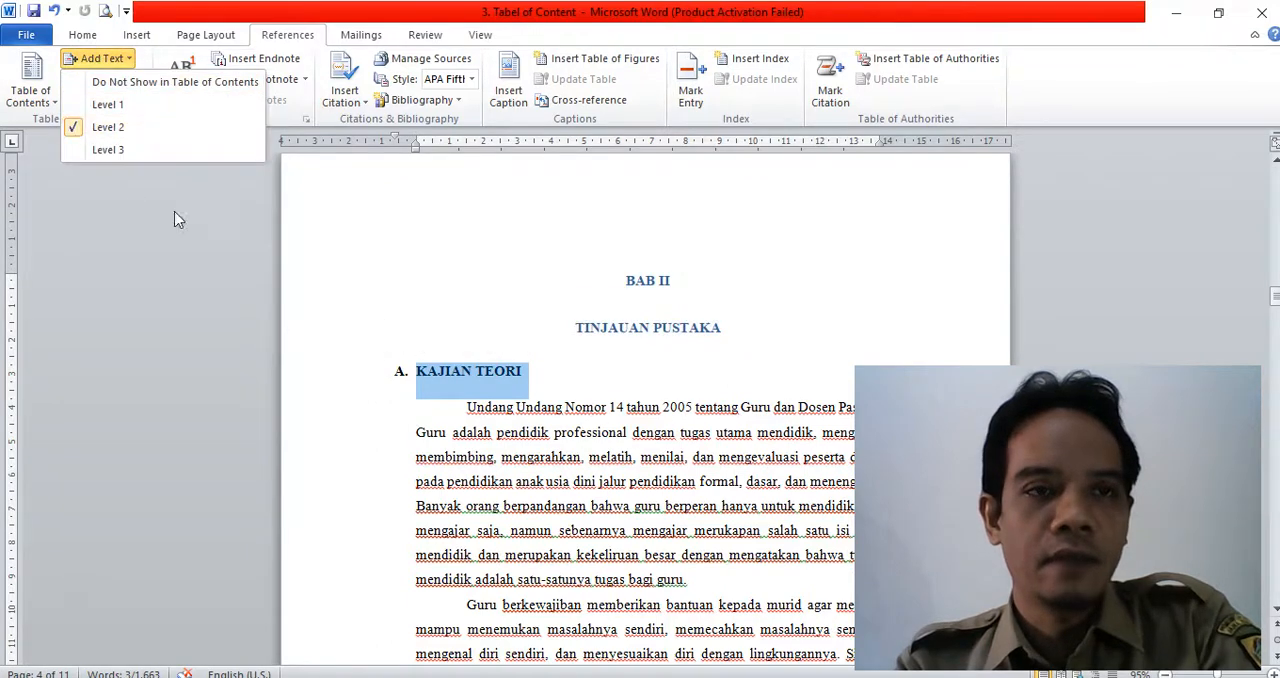
click(500, 383)
- Select the chapter title BAB III PEMBAHASAN and check its table-of-contents level
scroll(545, 488, down, 3)
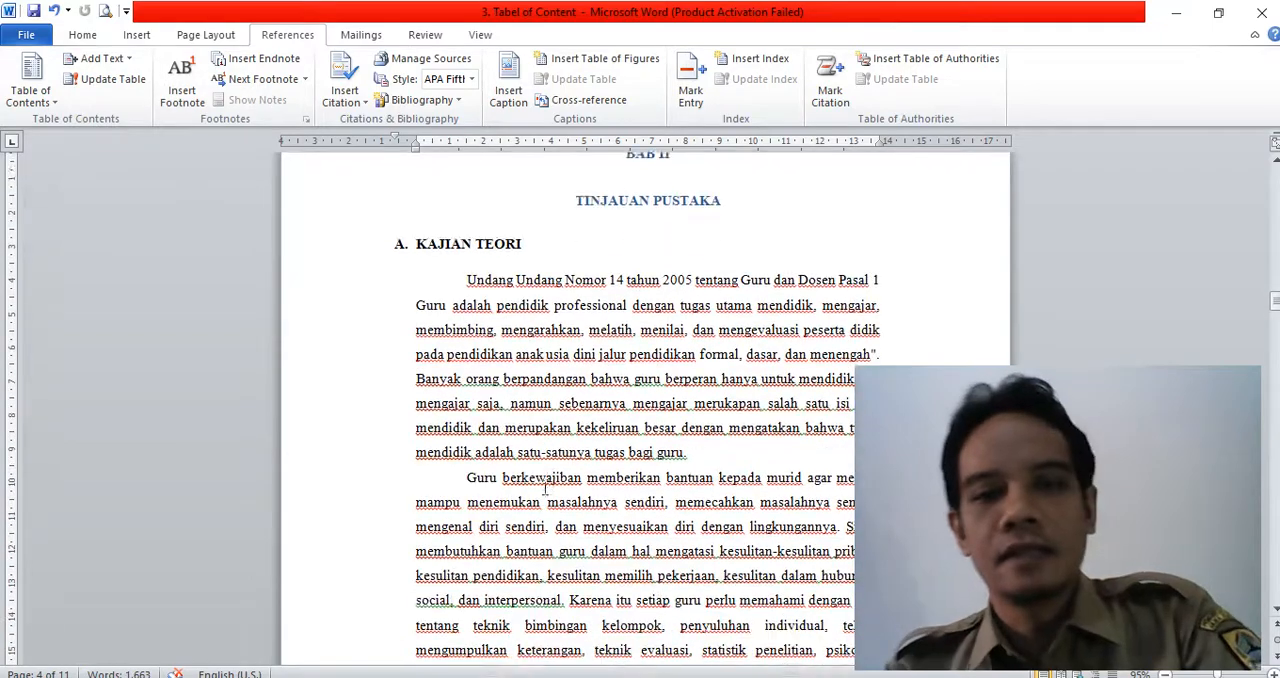
scroll(548, 486, down, 9)
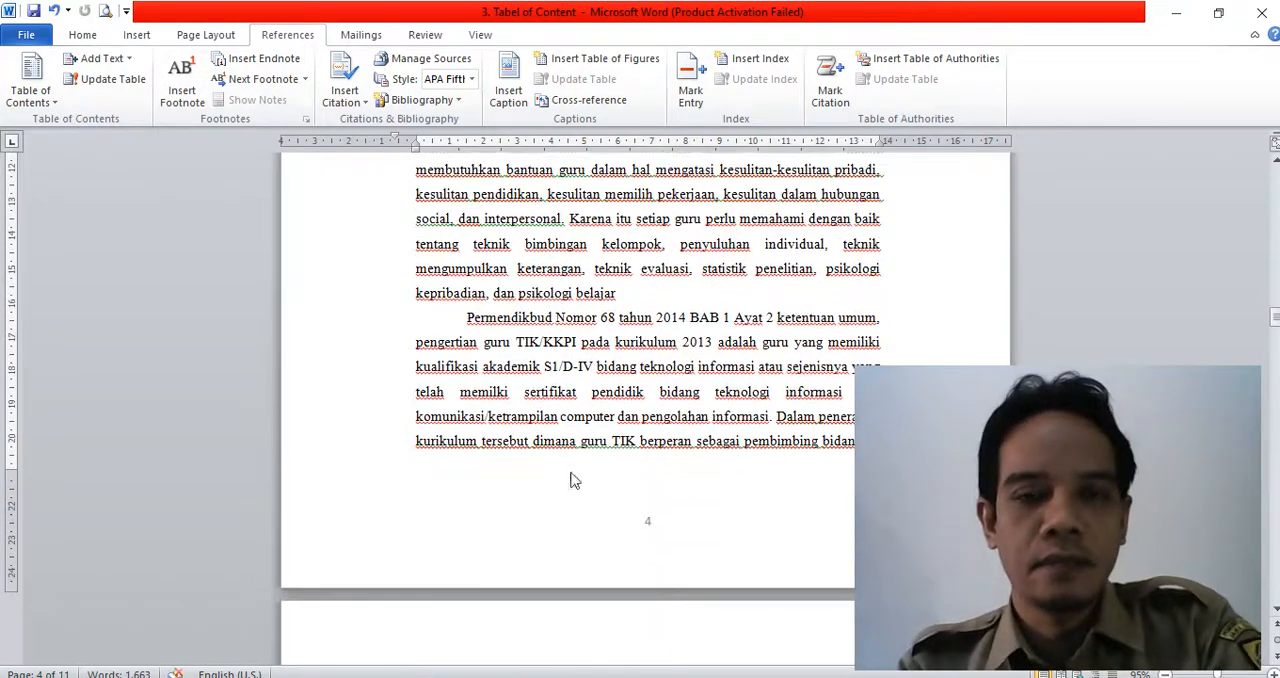
scroll(575, 450, down, 20)
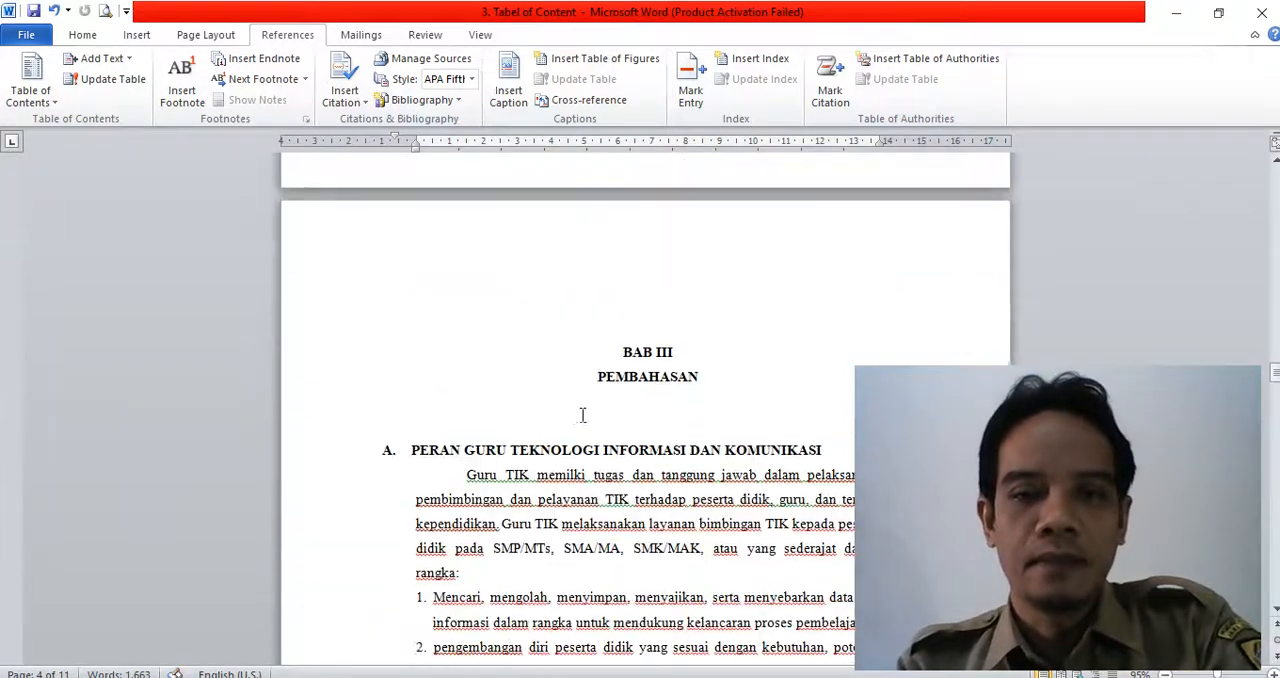
scroll(582, 414, down, 1)
drag(610, 301, 548, 311)
click(745, 386)
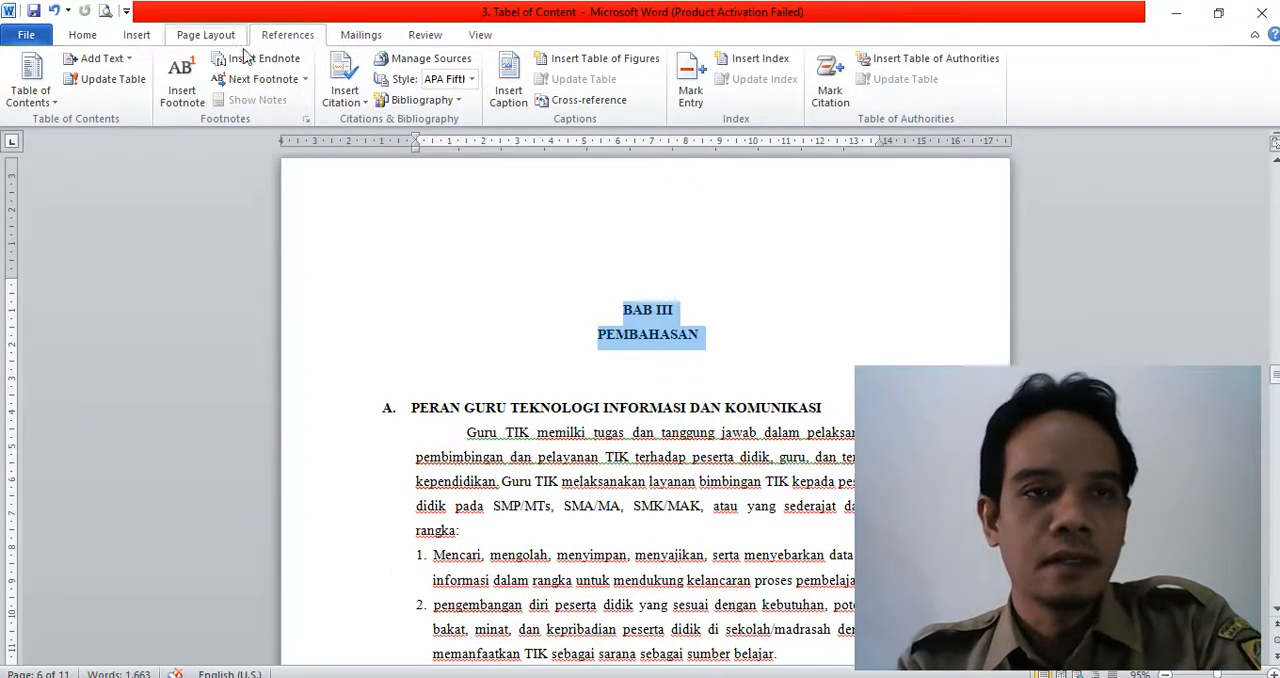
click(99, 60)
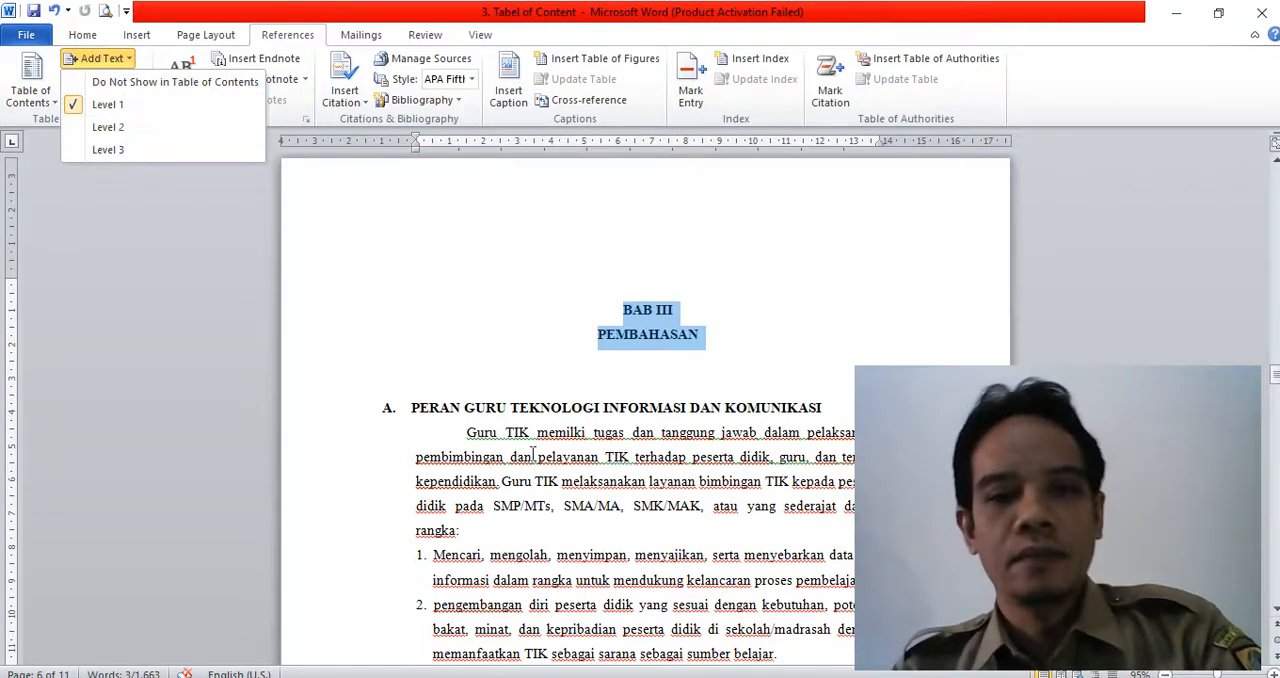
click(582, 480)
- Check the table-of-contents level of A. PERAN GURU TEKNOLOGI INFORMASI DAN KOMUNIKASI and go to the subheading B. IMPLEMENTASI KURIKULUM 2013
click(360, 410)
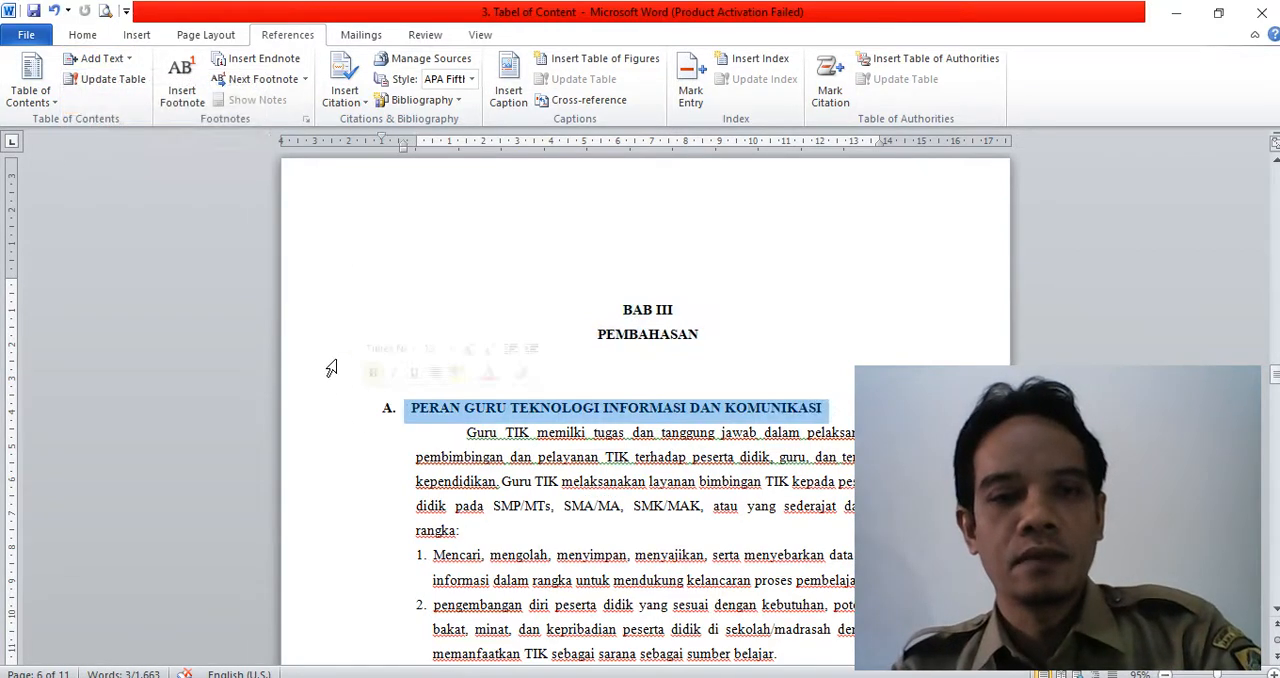
click(101, 58)
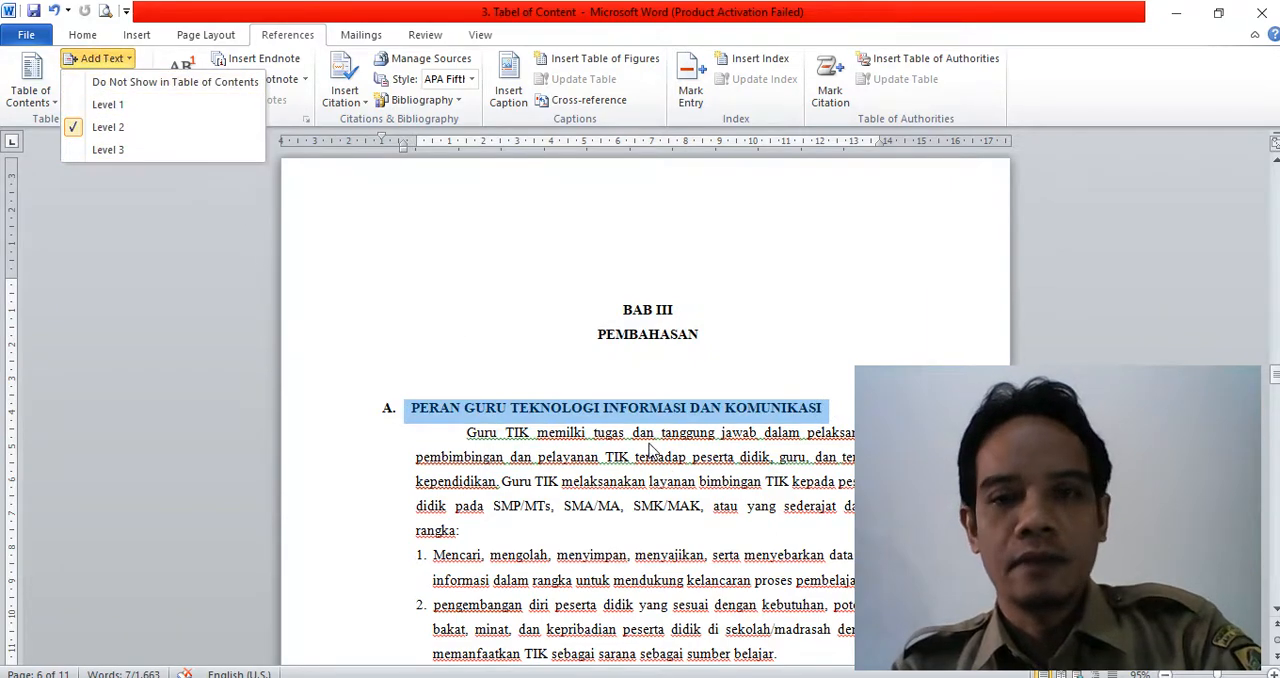
scroll(652, 449, down, 15)
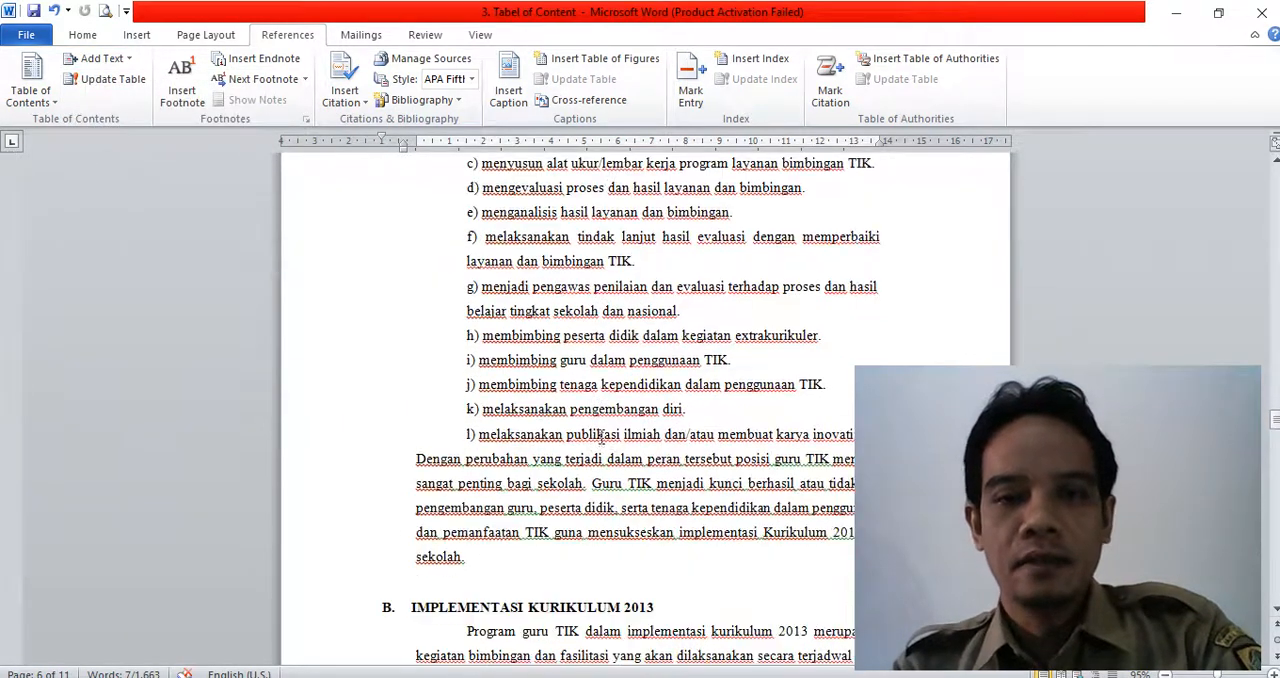
scroll(603, 434, down, 5)
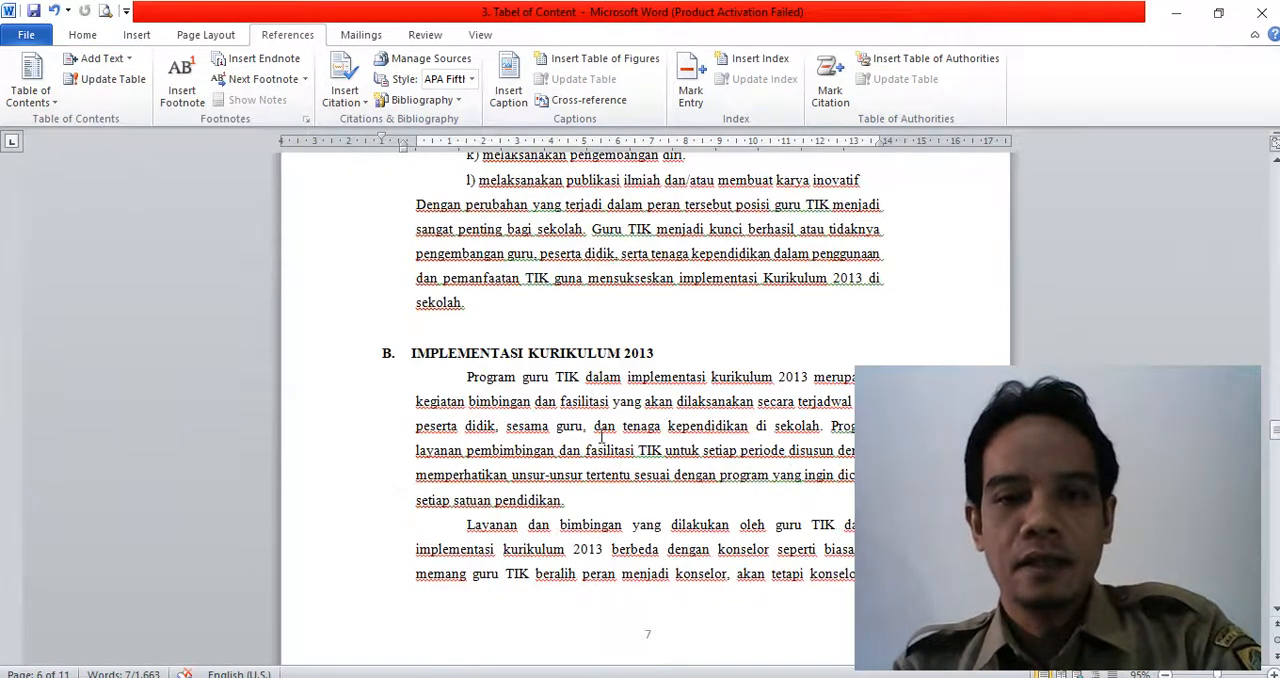
- Assign table-of-contents Level 2 to the subheading B. IMPLEMENTASI KURIKULUM 2013
click(354, 362)
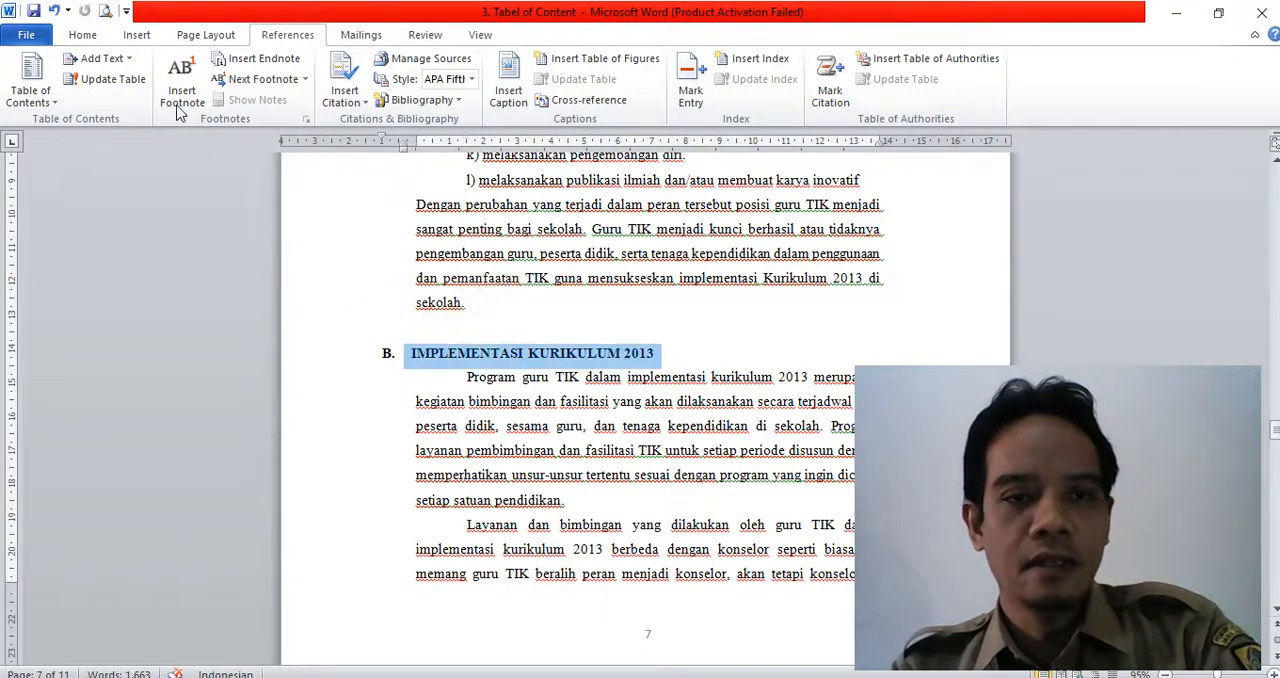
click(100, 58)
click(100, 126)
- Assign table-of-contents Level 1 to the two-line chapter title BAB IV PENUTUP
scroll(690, 461, down, 20)
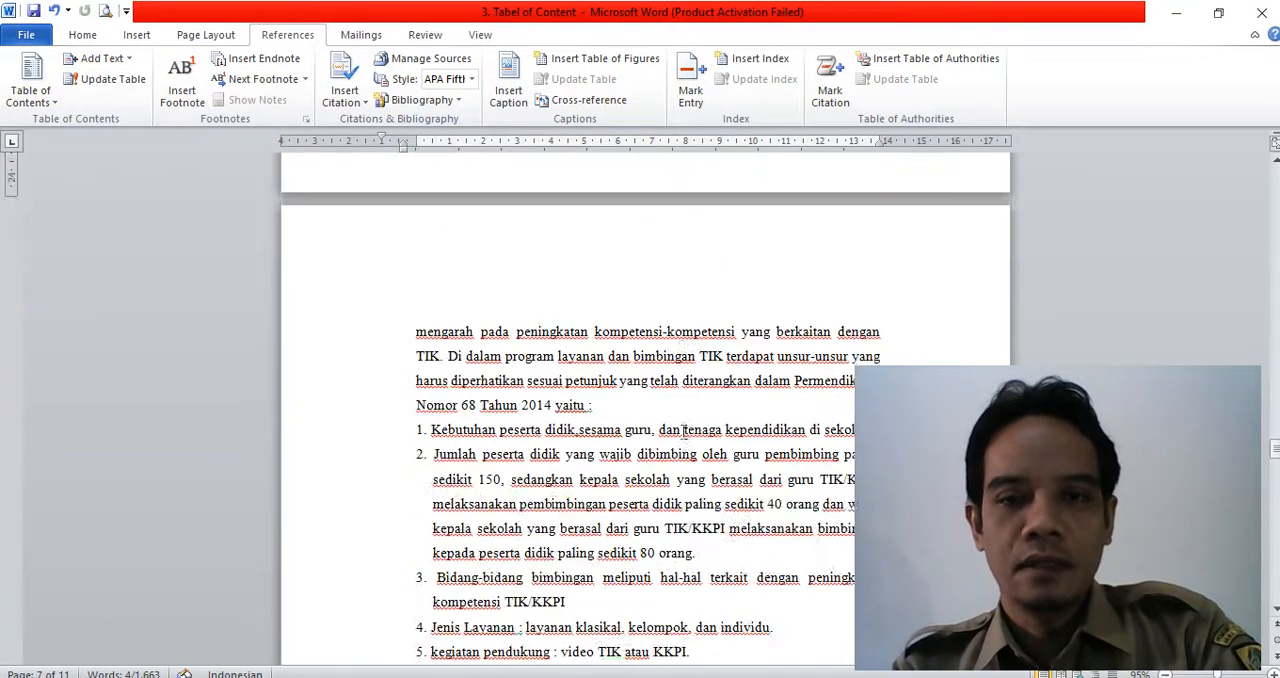
scroll(685, 428, down, 15)
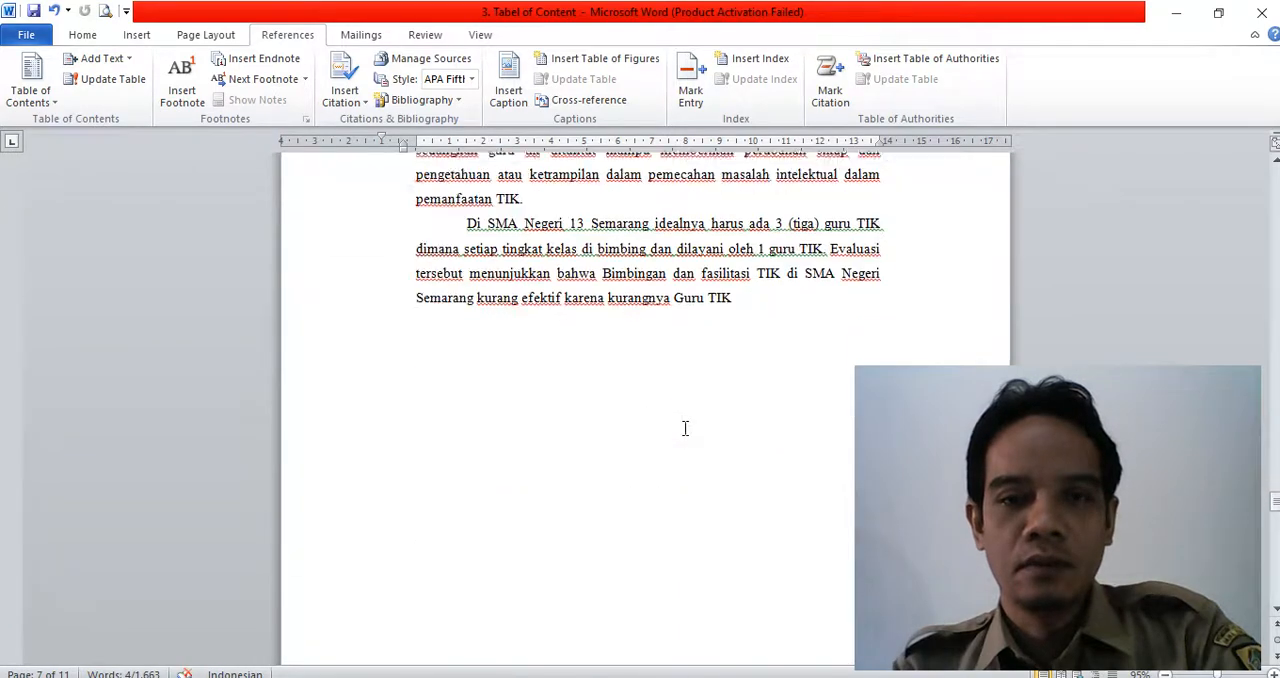
click(618, 337)
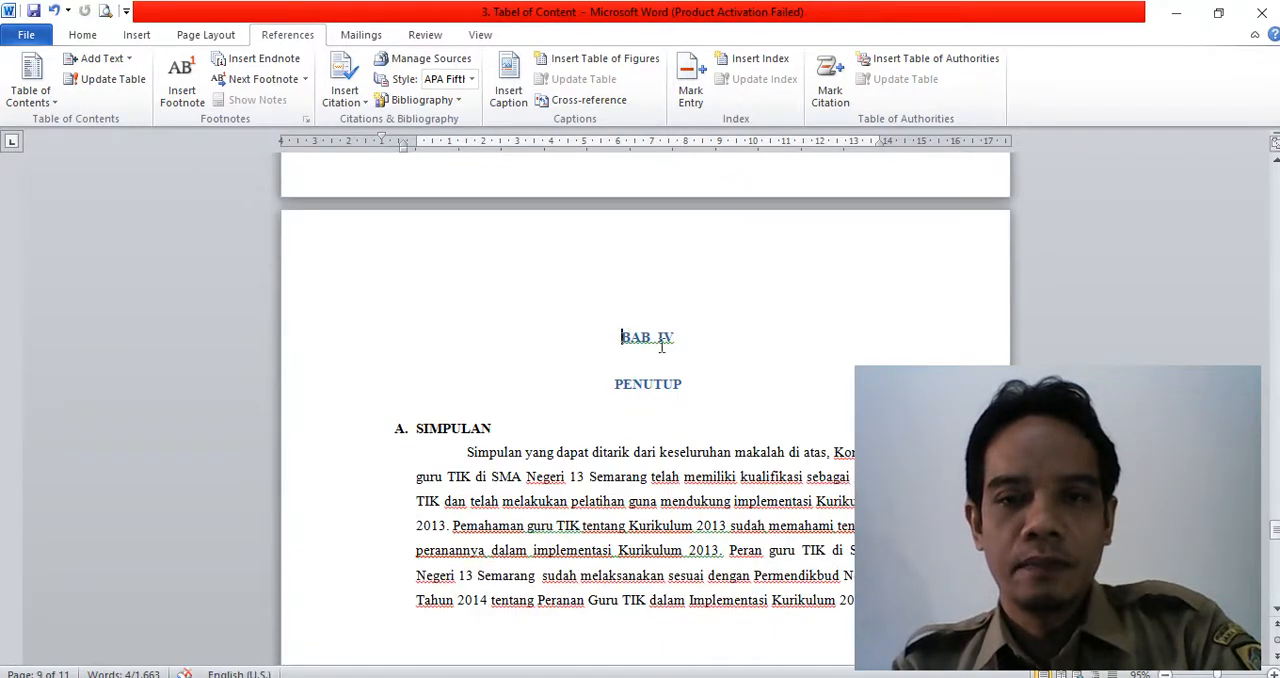
shift+click(720, 392)
click(100, 58)
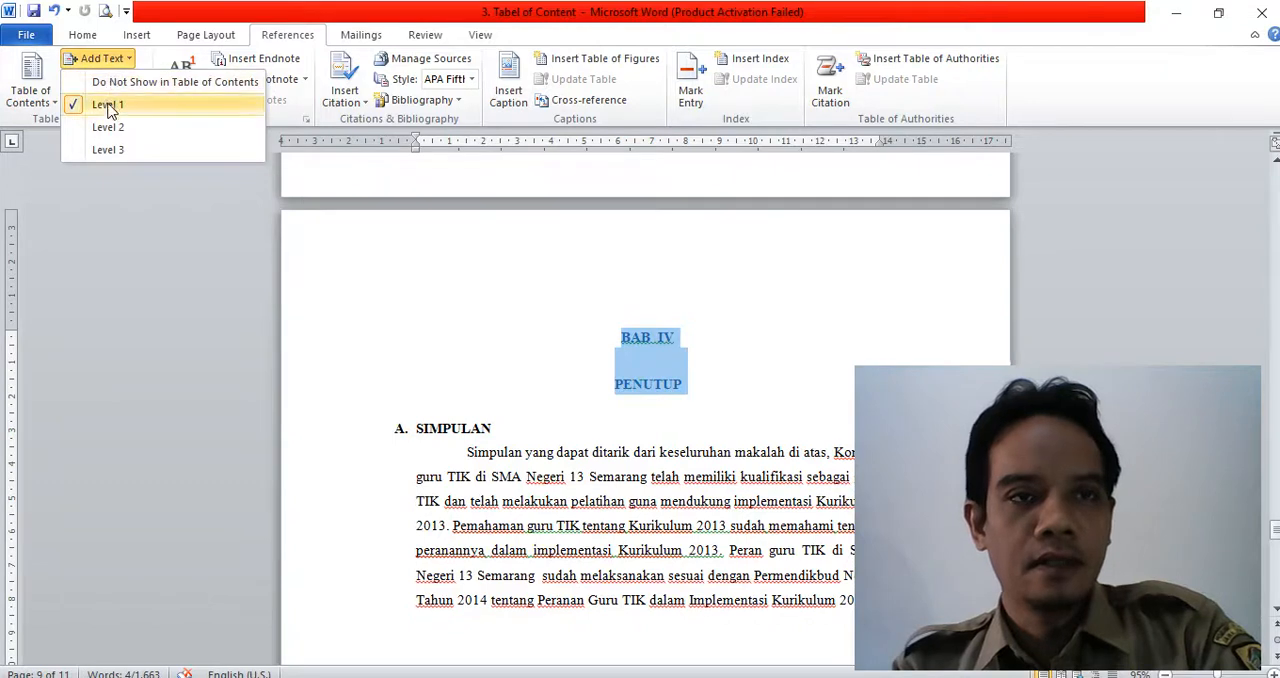
click(108, 104)
- Select the subheading A. SIMPULAN under BAB IV and check its table-of-contents level
click(356, 431)
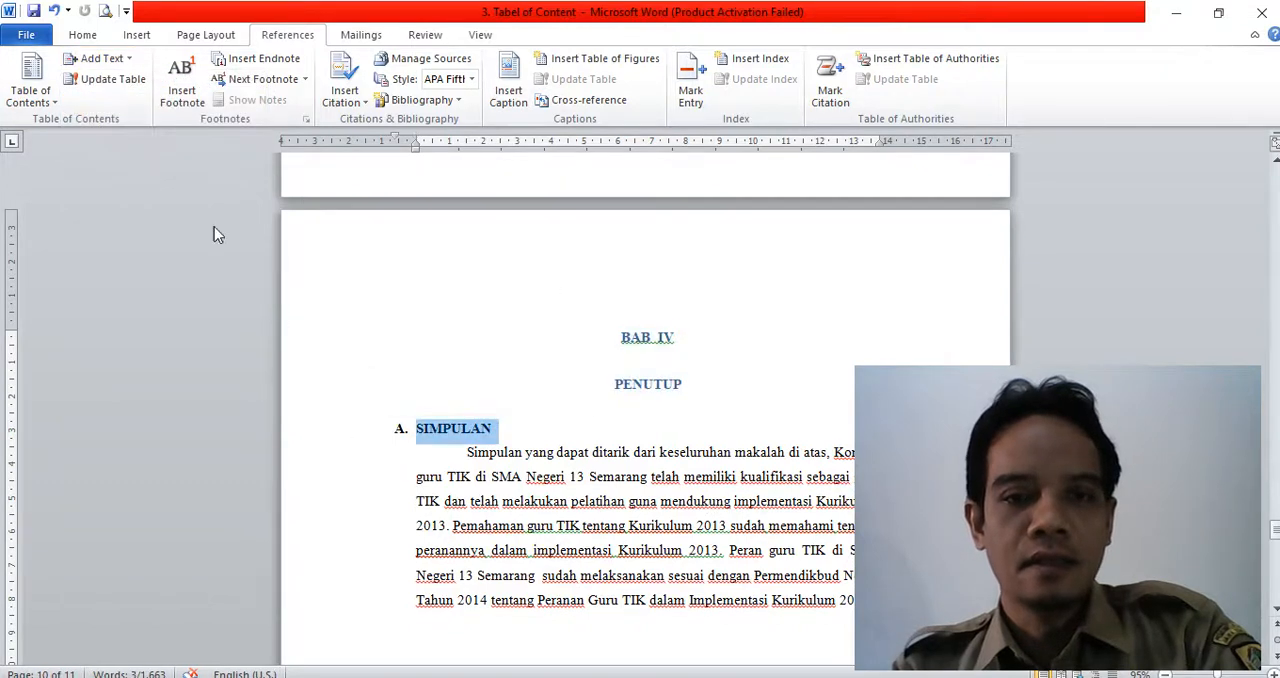
click(100, 58)
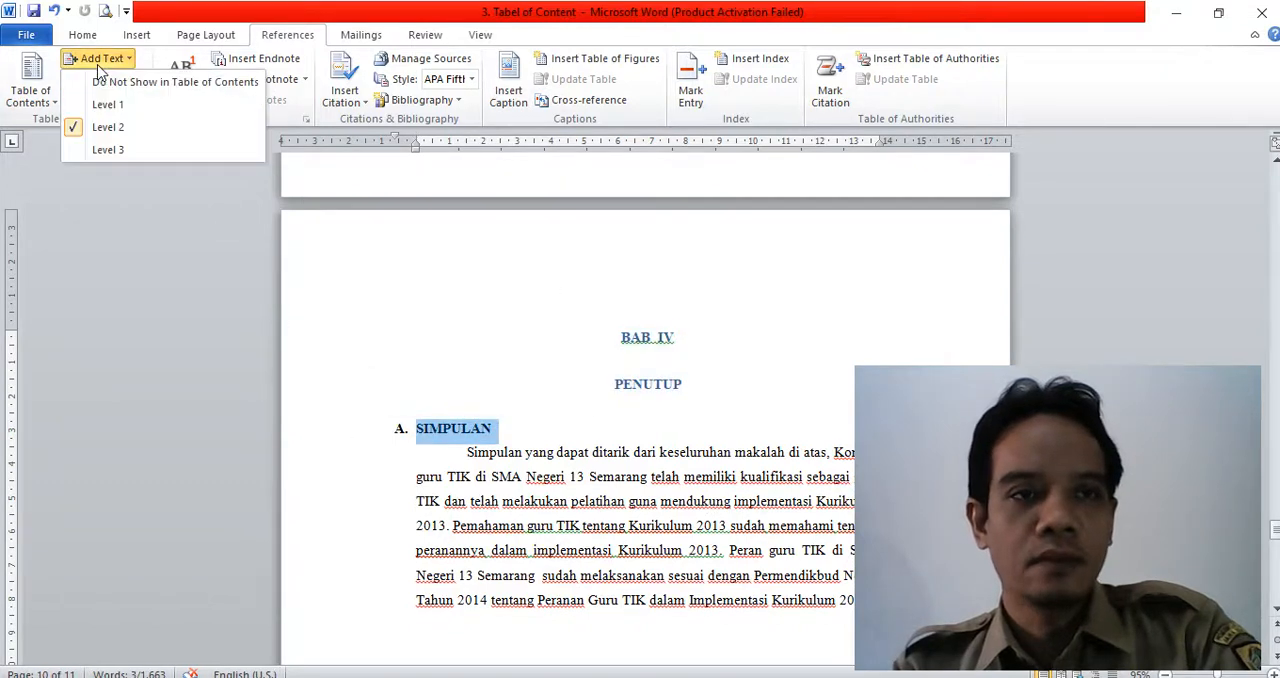
click(745, 507)
- Insert a page break before the BAB I title at the start of the paper to create a blank first page
scroll(740, 495, up, 6)
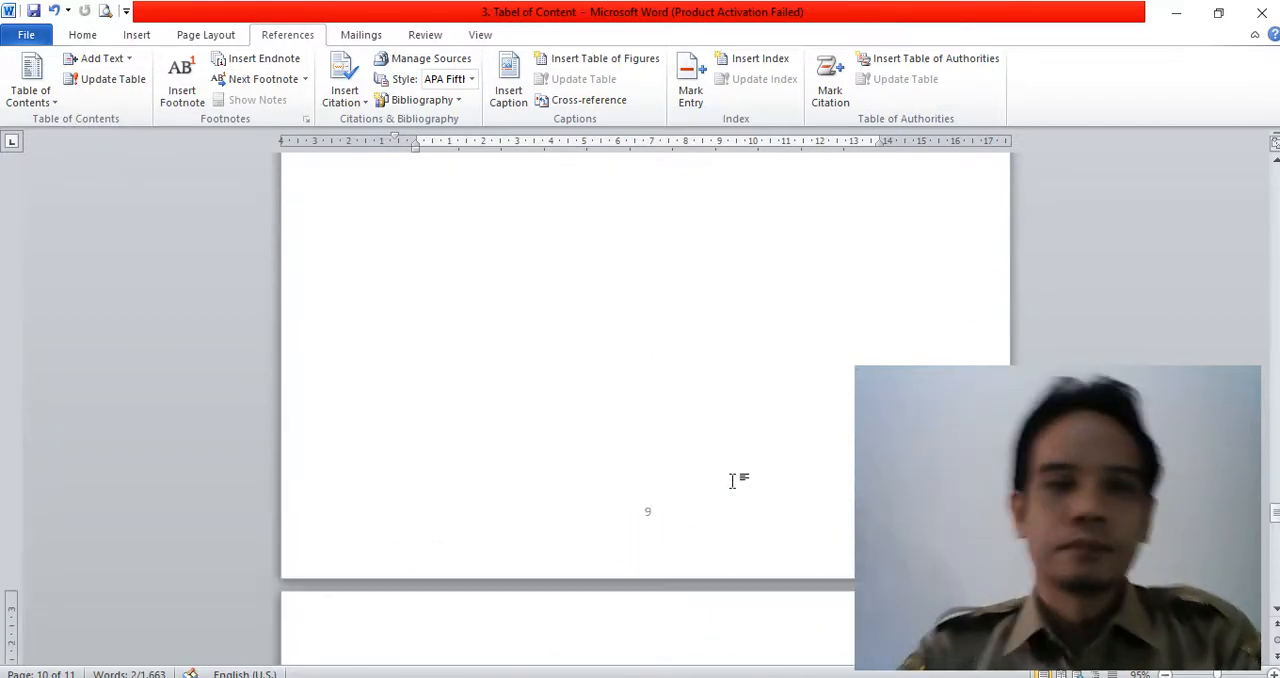
scroll(732, 480, up, 15)
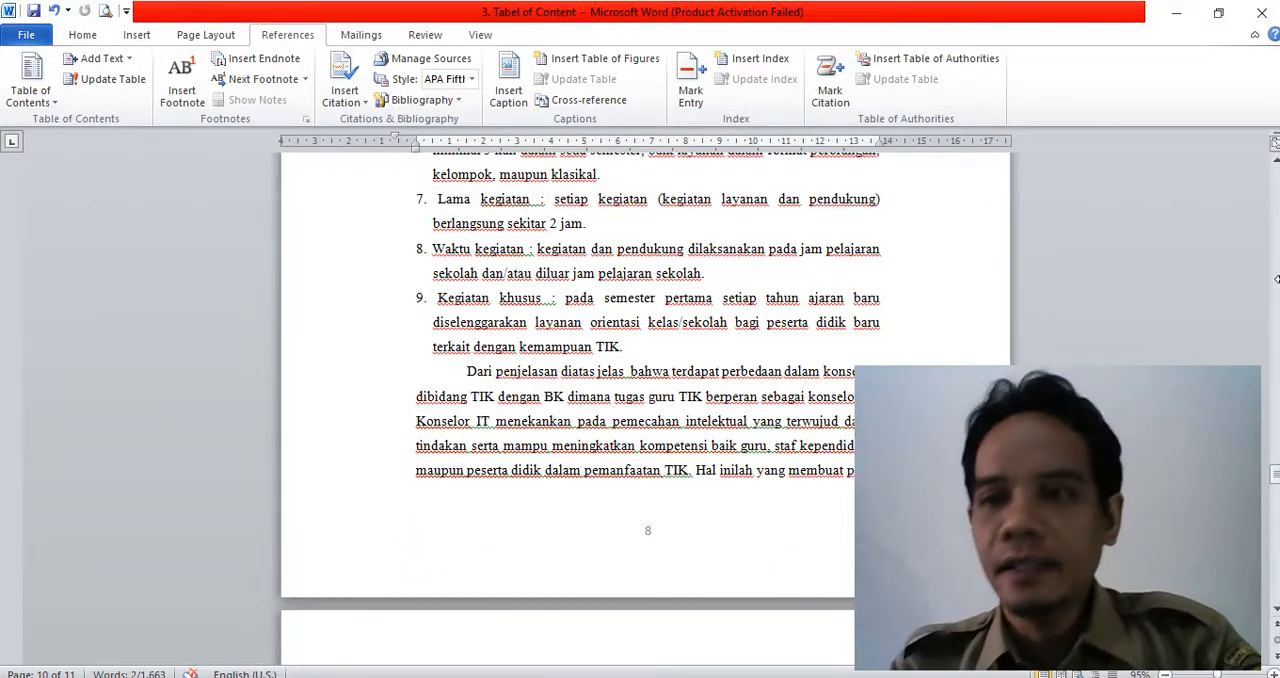
drag(1277, 479, 1277, 178)
click(678, 242)
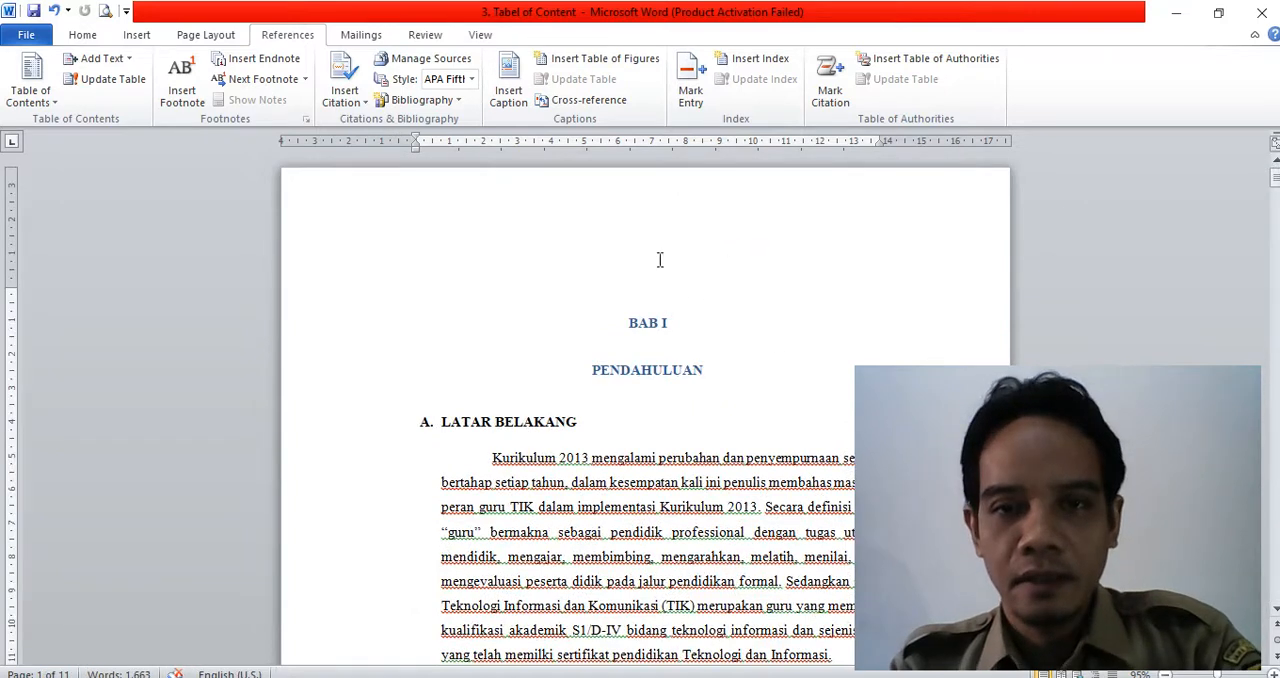
click(133, 37)
click(104, 85)
- Insert the built-in Automatic Table 2 table of contents ahead of the BAB I chapter title
scroll(611, 368, up, 8)
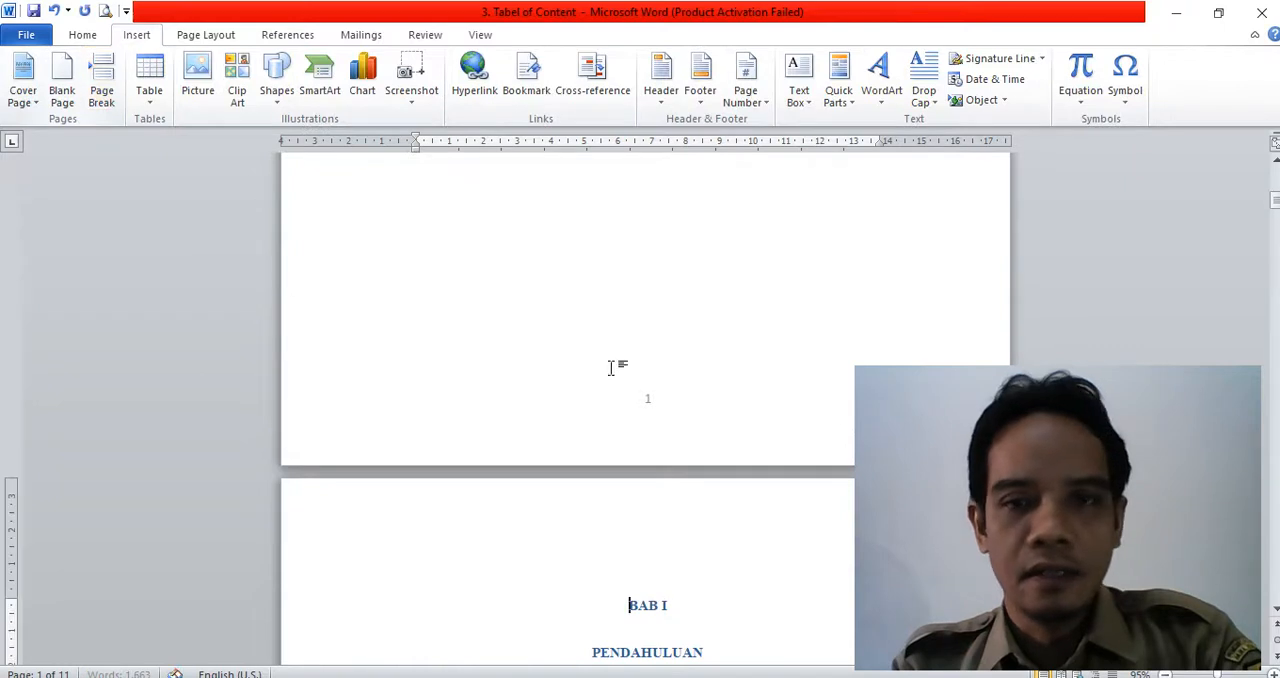
click(537, 296)
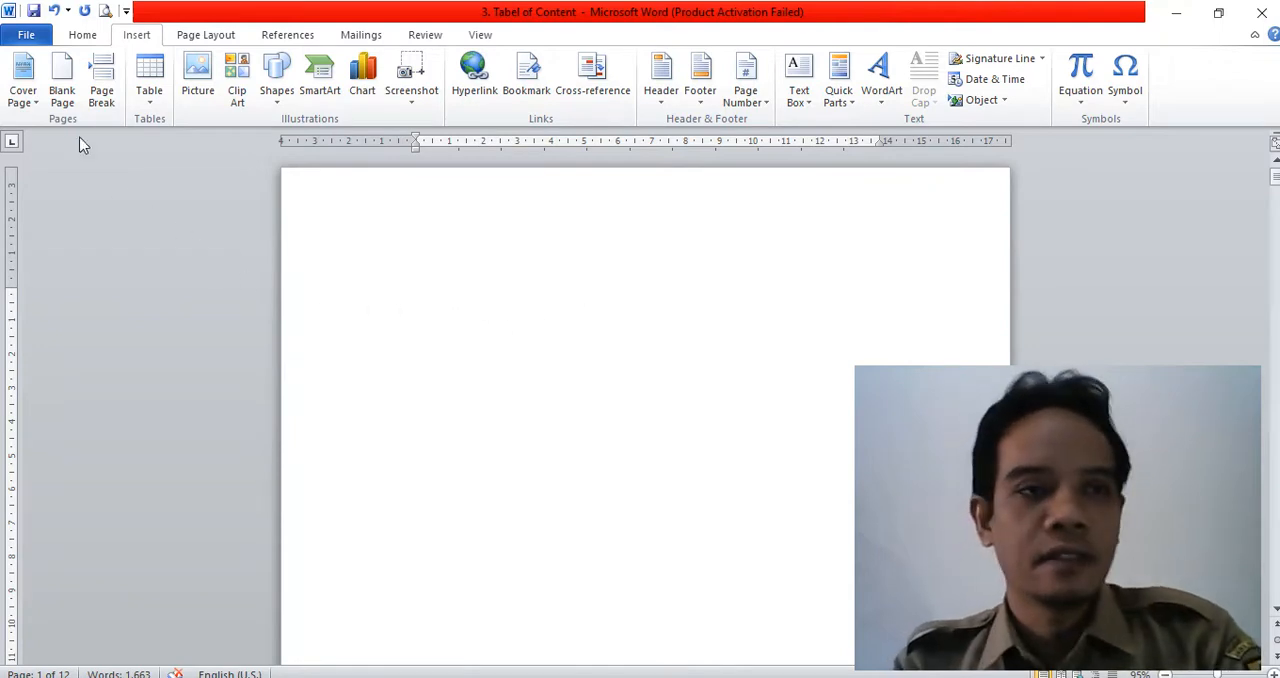
click(289, 35)
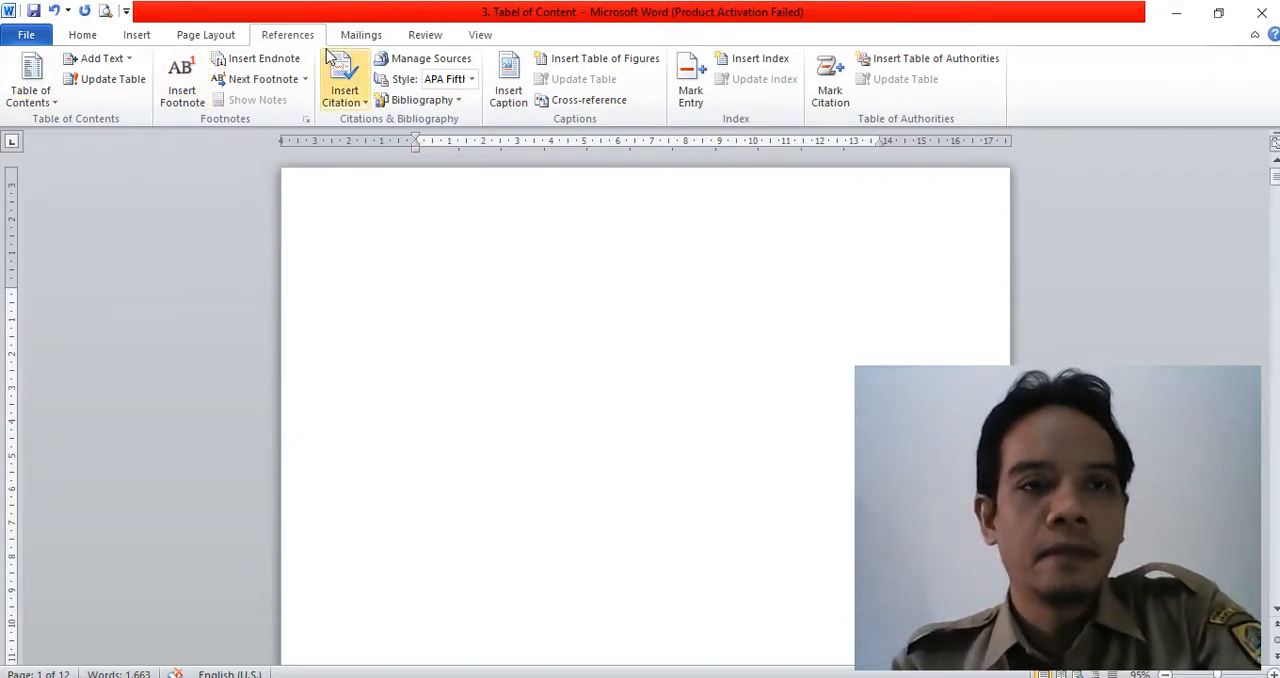
click(48, 104)
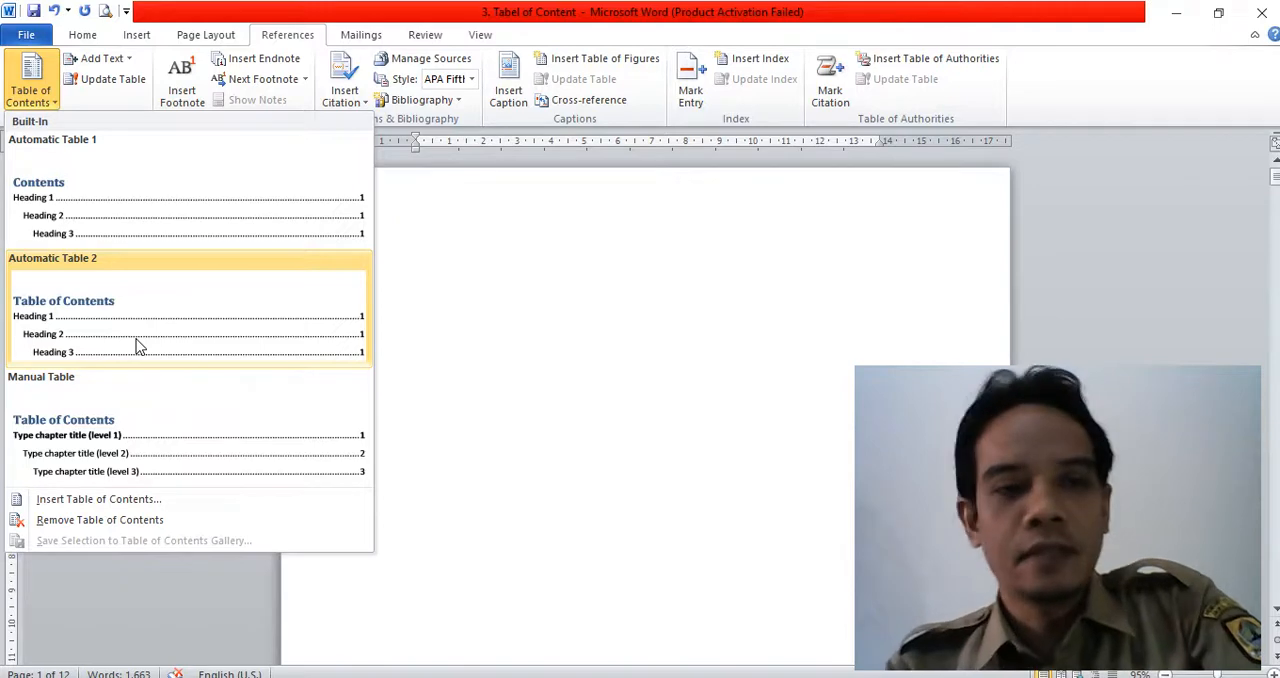
click(146, 342)
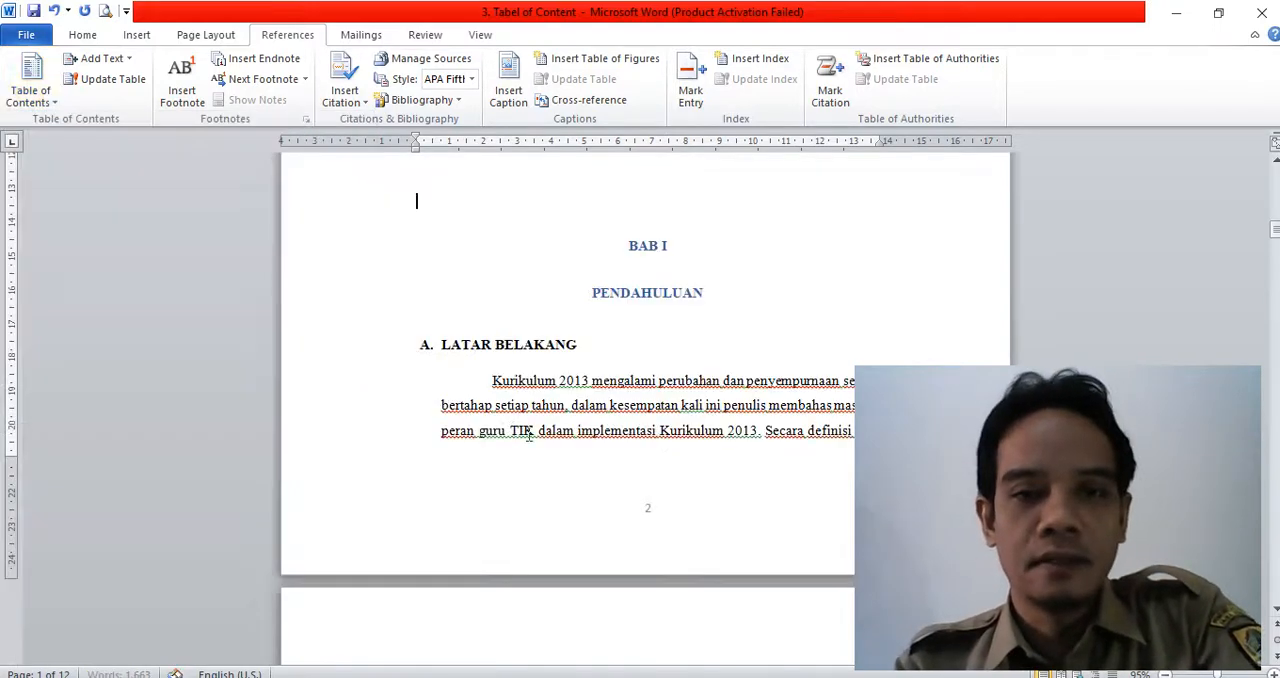
- Review the inserted table of contents and update its page numbers only
scroll(532, 376, up, 6)
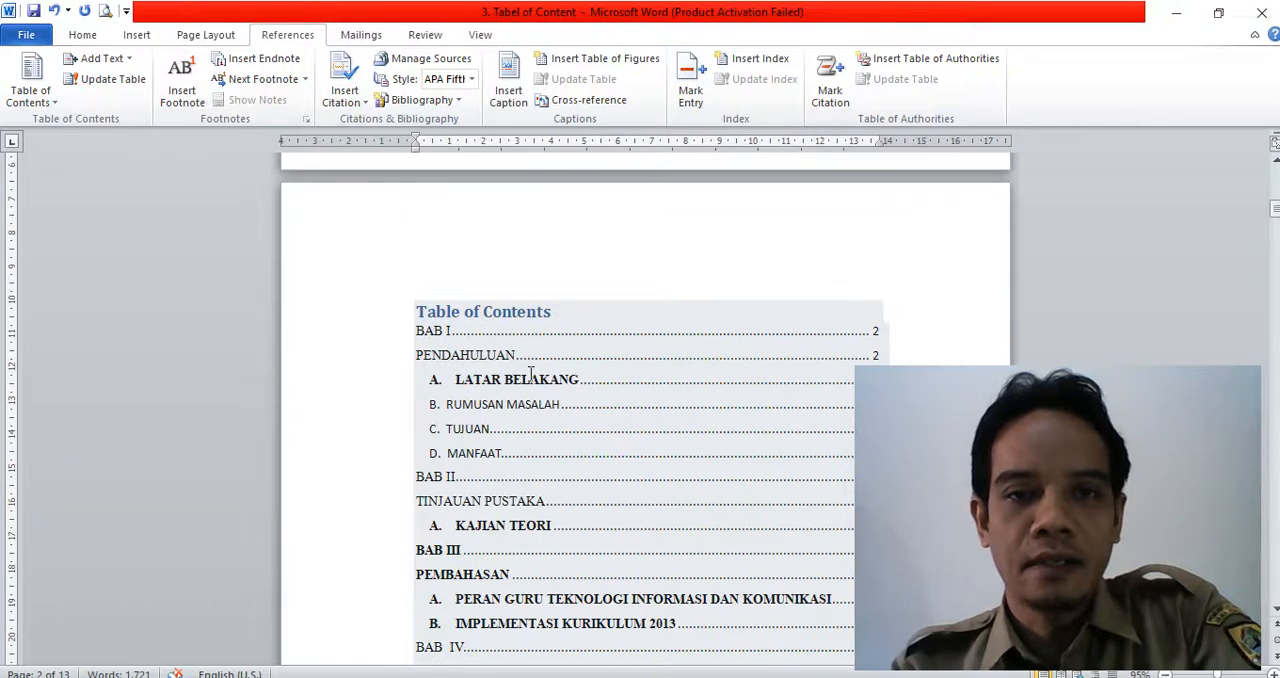
scroll(520, 371, down, 1)
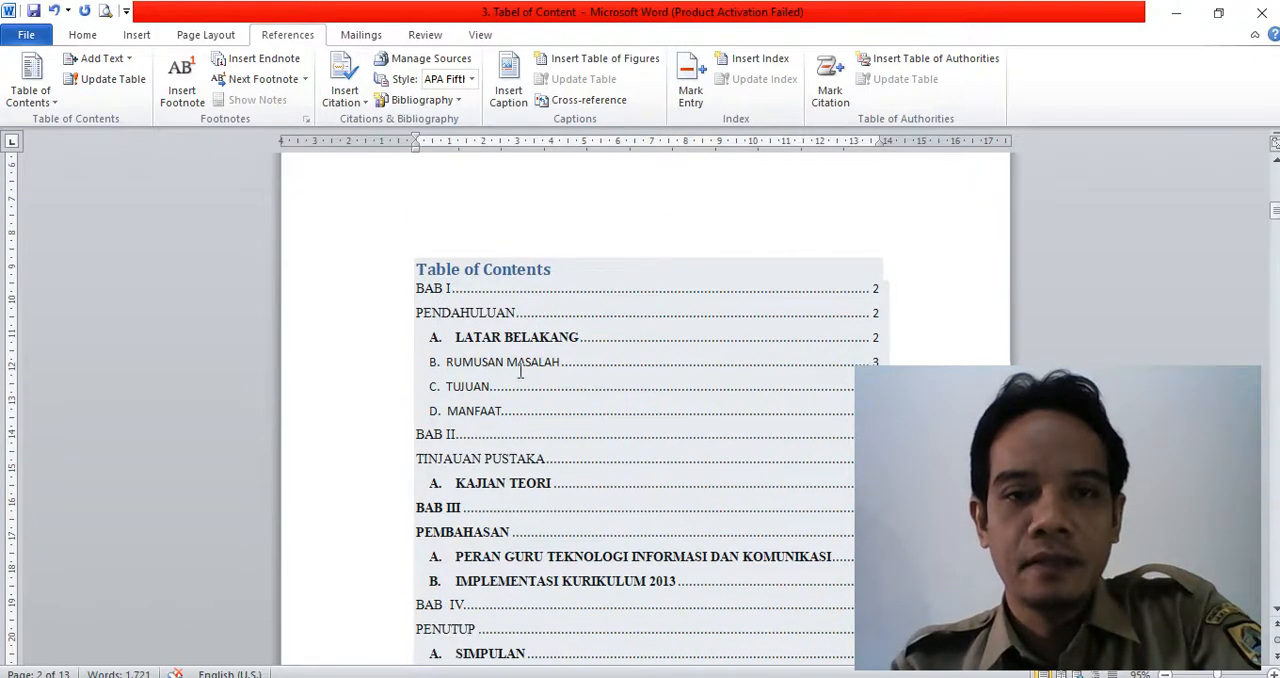
scroll(520, 371, down, 3)
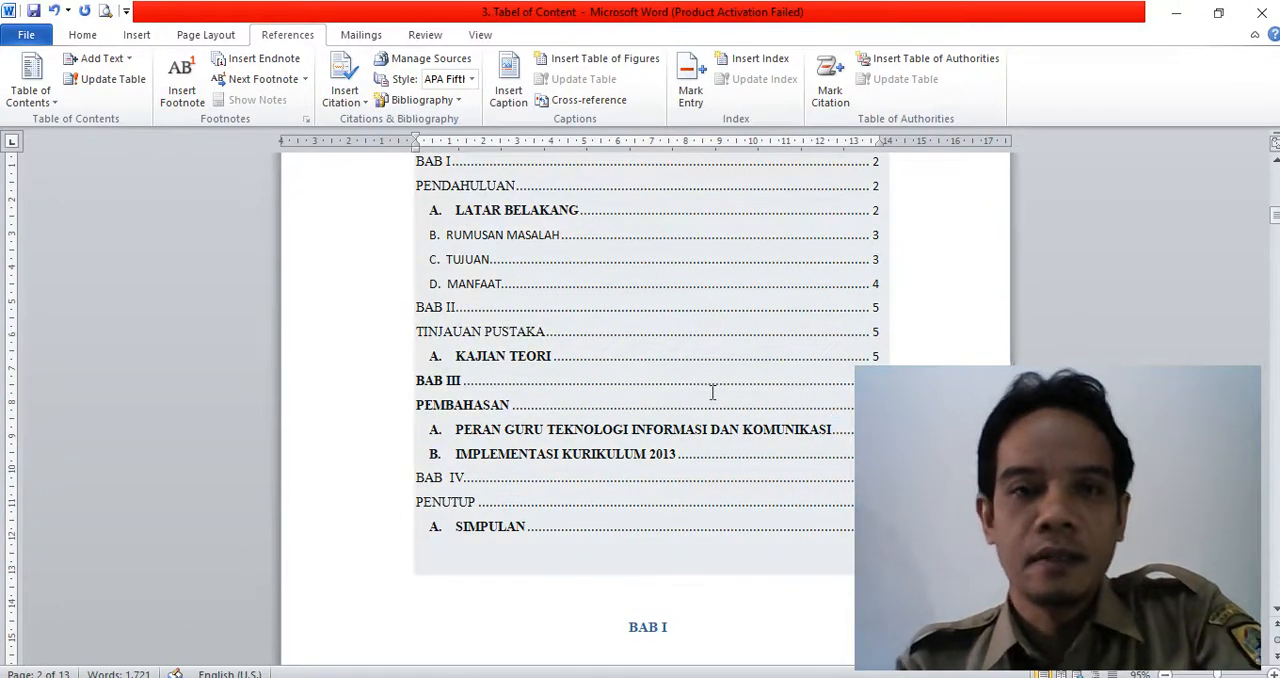
scroll(600, 360, up, 2)
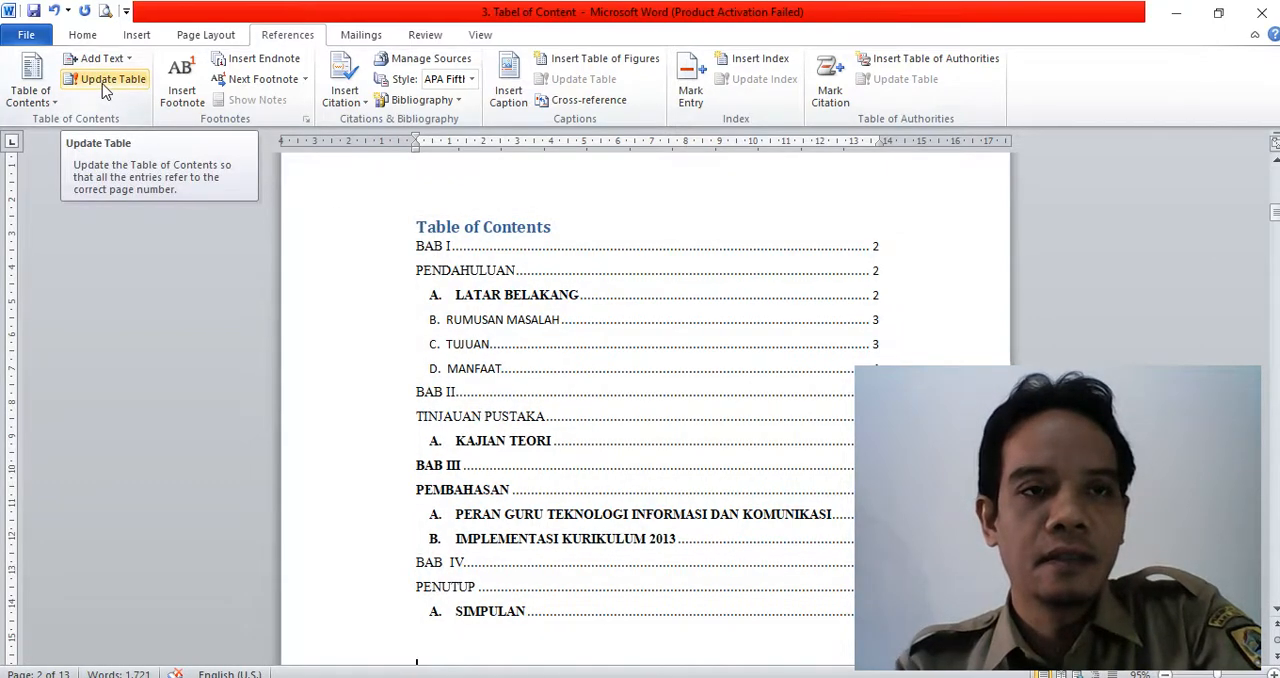
click(104, 86)
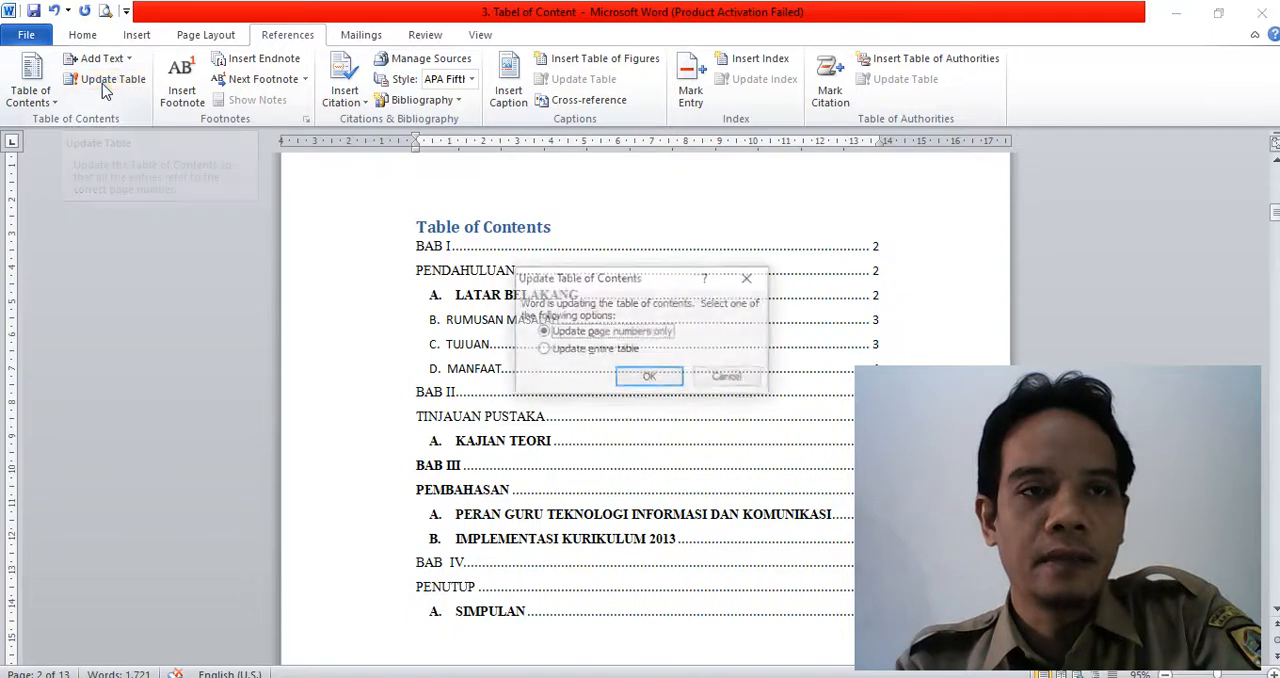
click(646, 377)
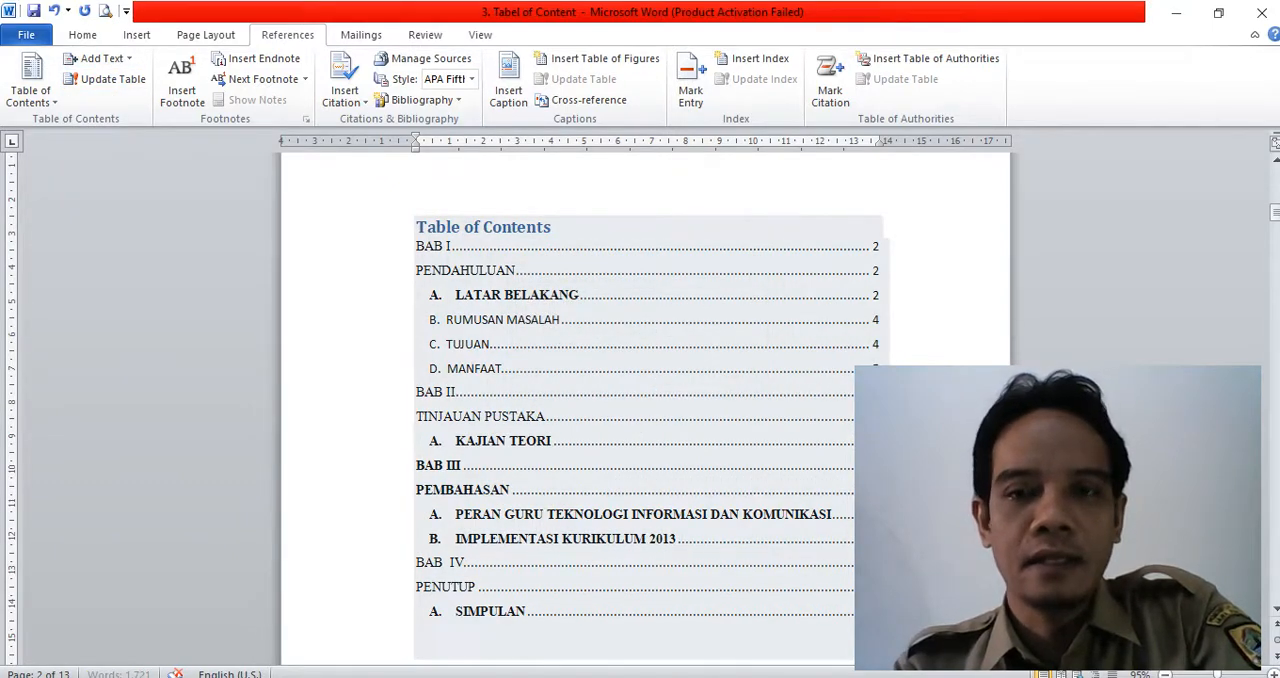
- Insert a page break before BAB I so the chapter starts on a new page after the table of contents
scroll(645, 400, down, 5)
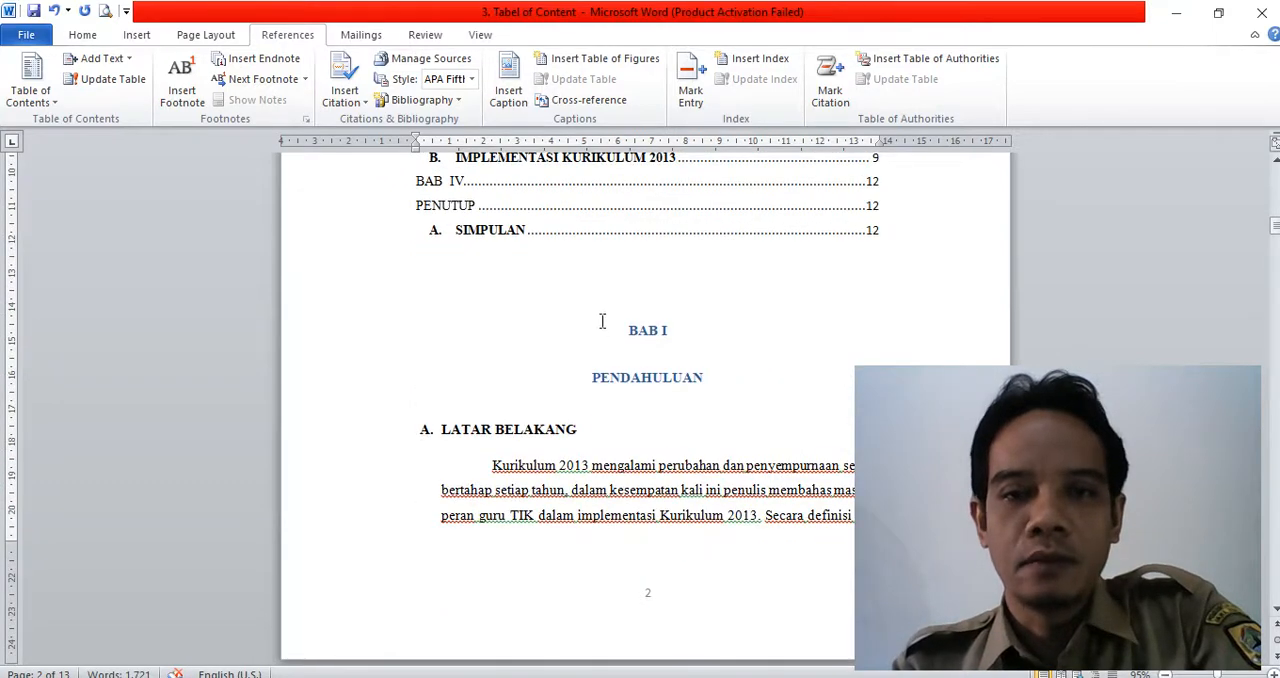
click(136, 34)
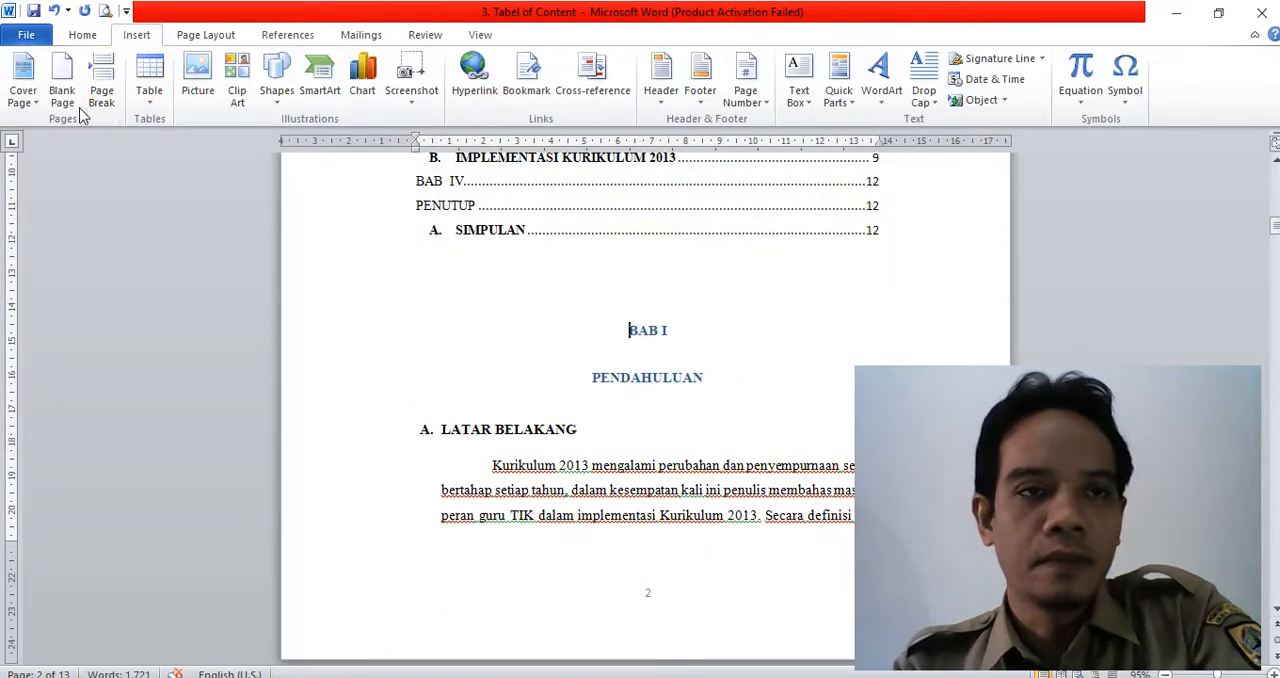
click(101, 82)
- Examine the table of contents entries and their page numbers following the page break
scroll(709, 406, up, 5)
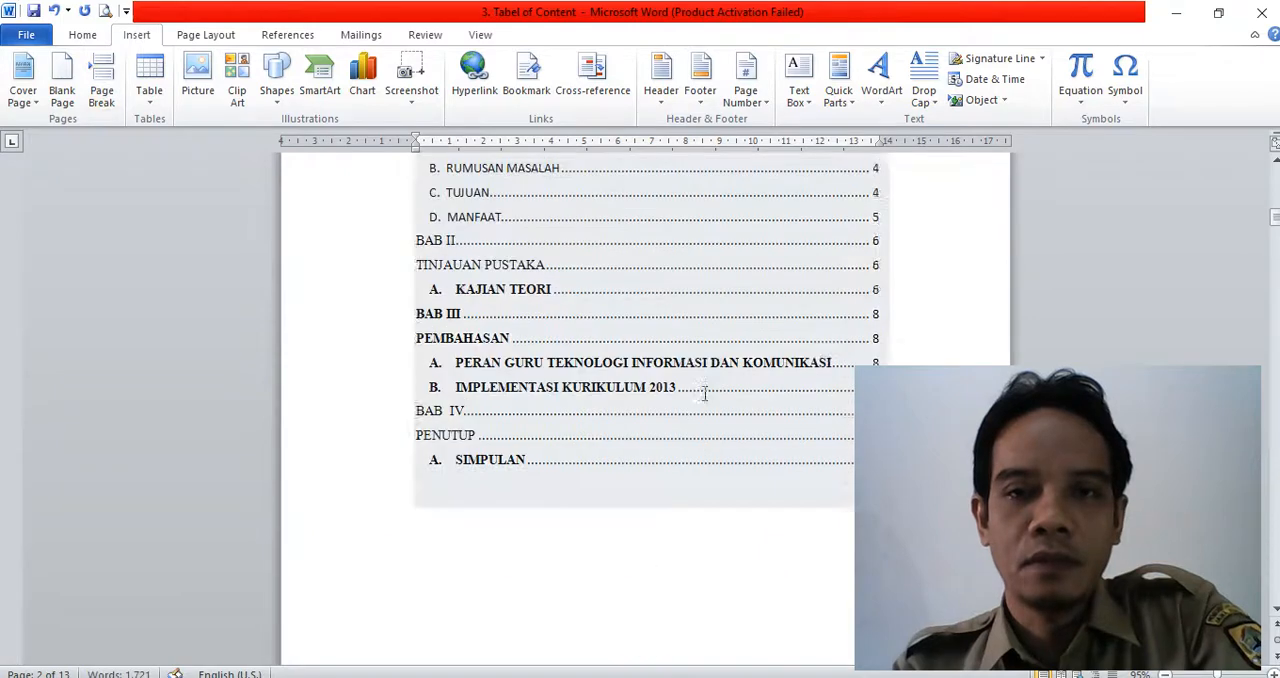
scroll(689, 382, up, 3)
click(717, 412)
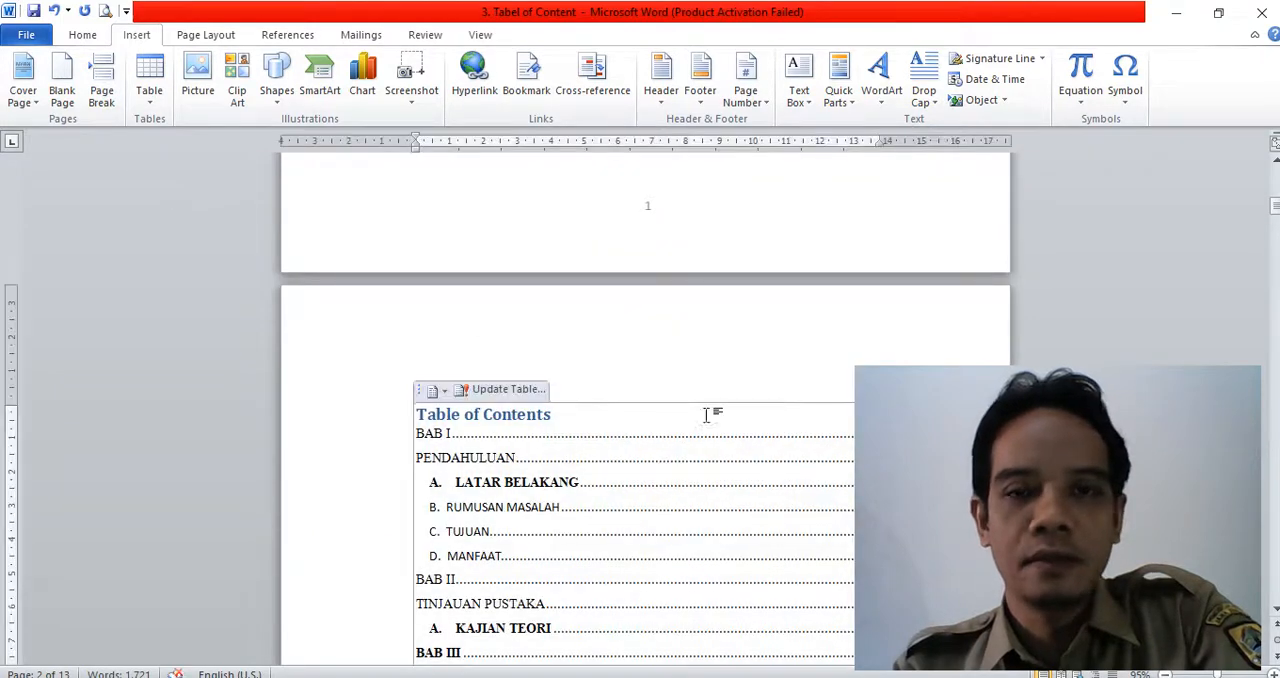
click(800, 502)
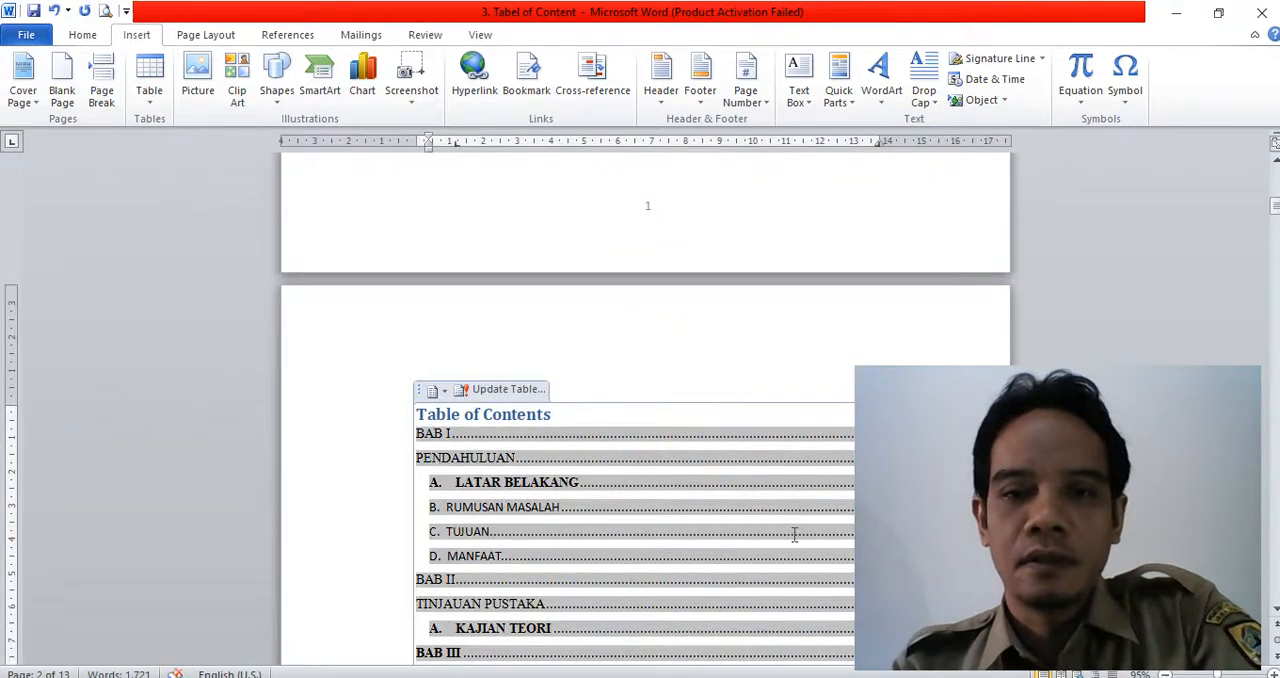
click(842, 346)
scroll(808, 526, down, 5)
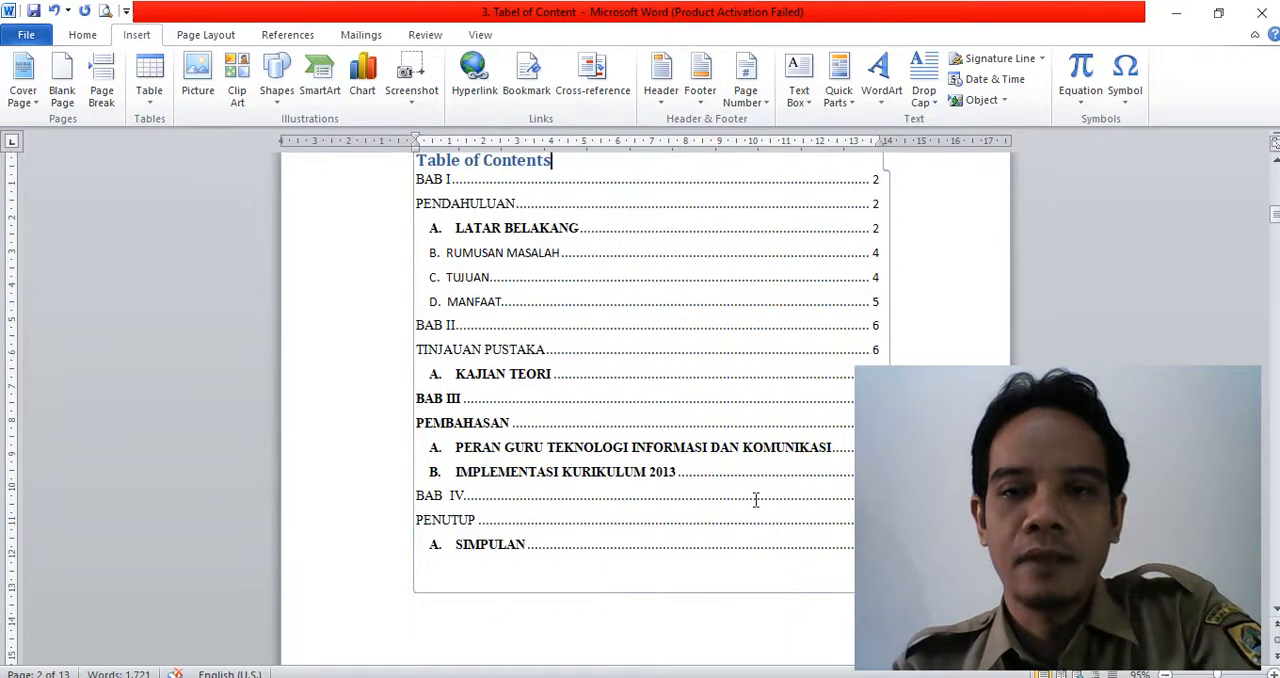